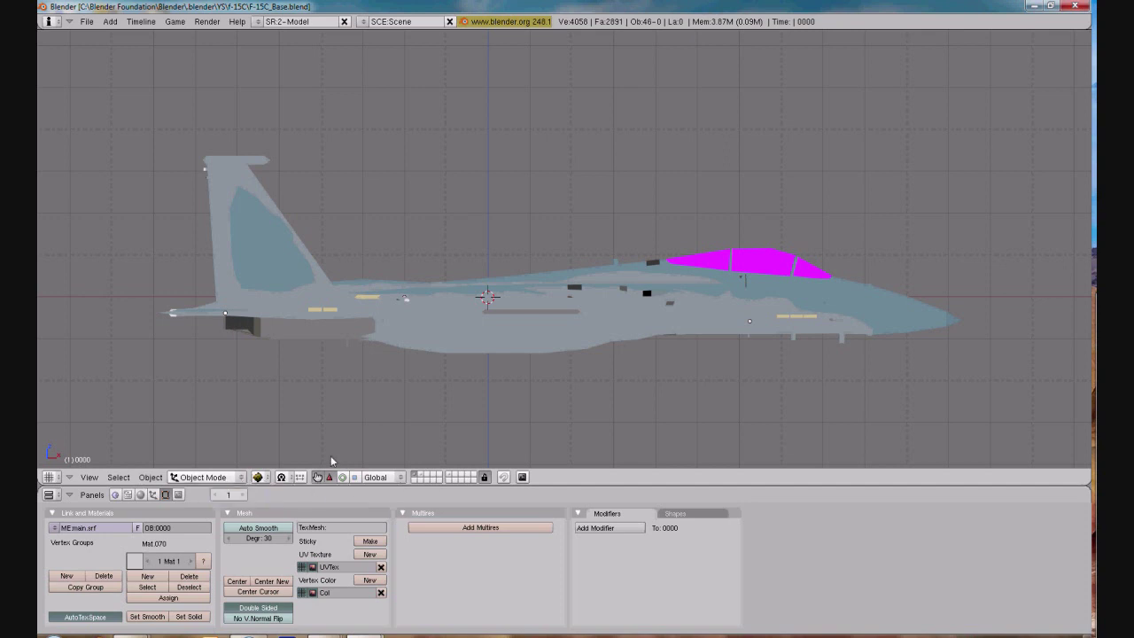
Place the 3D cursor above the fuselage and add a new plane there
click(490, 213)
scroll(490, 215, up, 5)
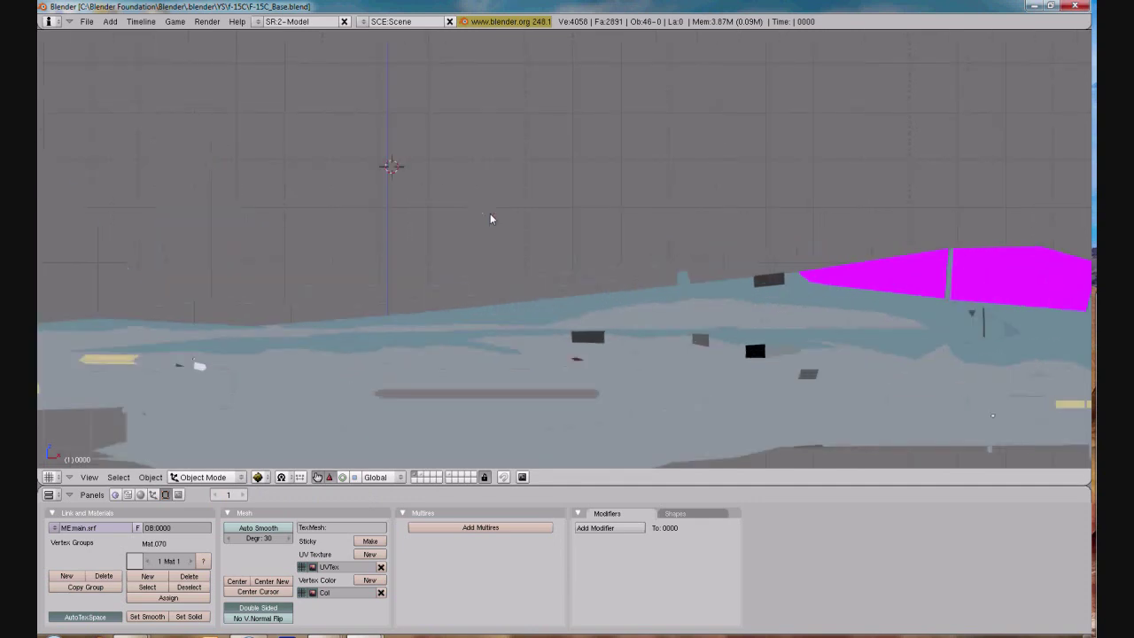
key(space)
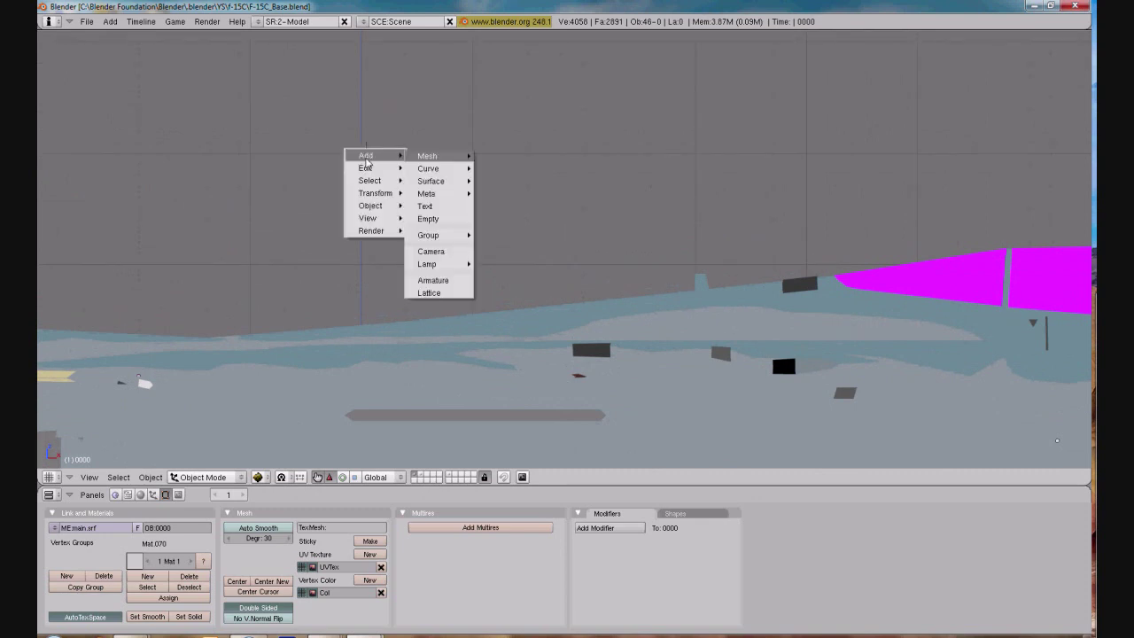
mouse_move(442, 160)
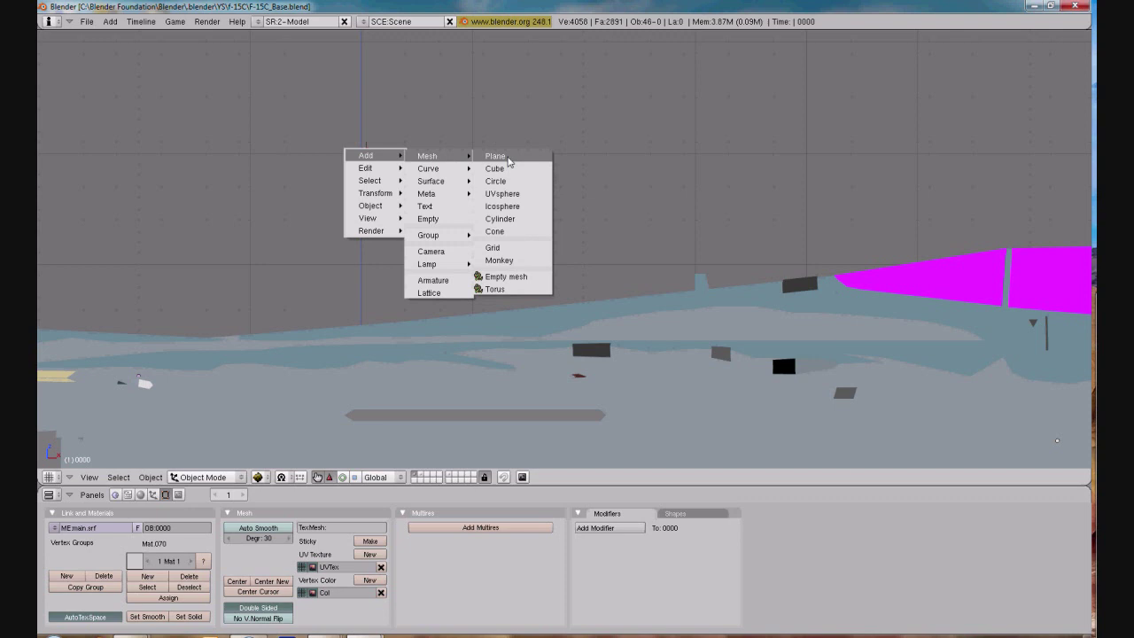
click(509, 161)
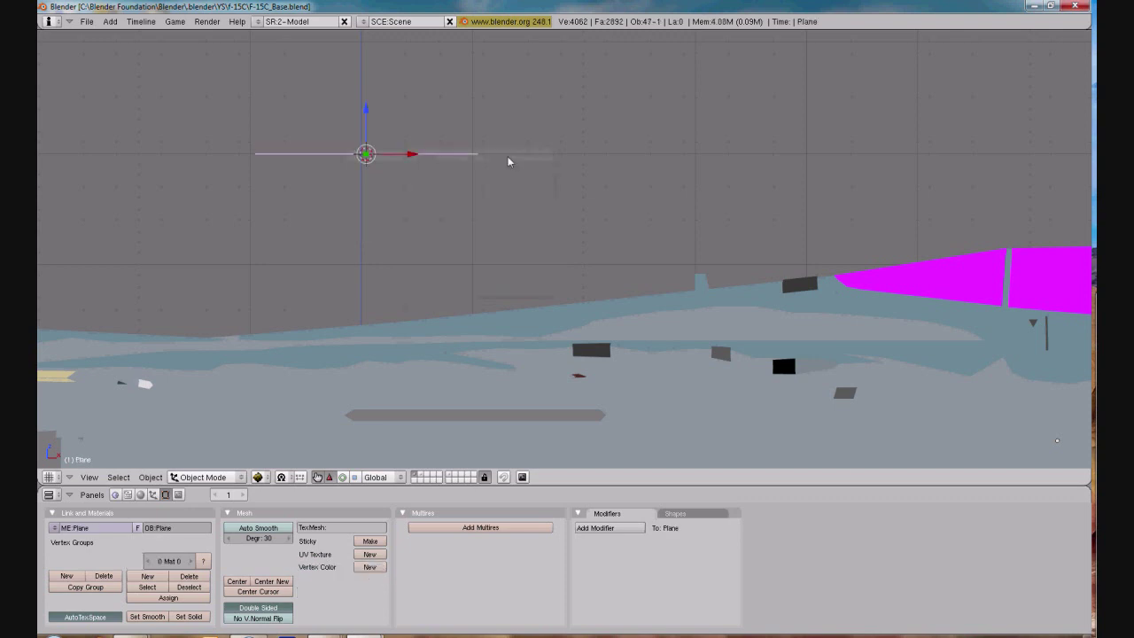
Rotate the plane 90° on X so it stands upright
key(n)
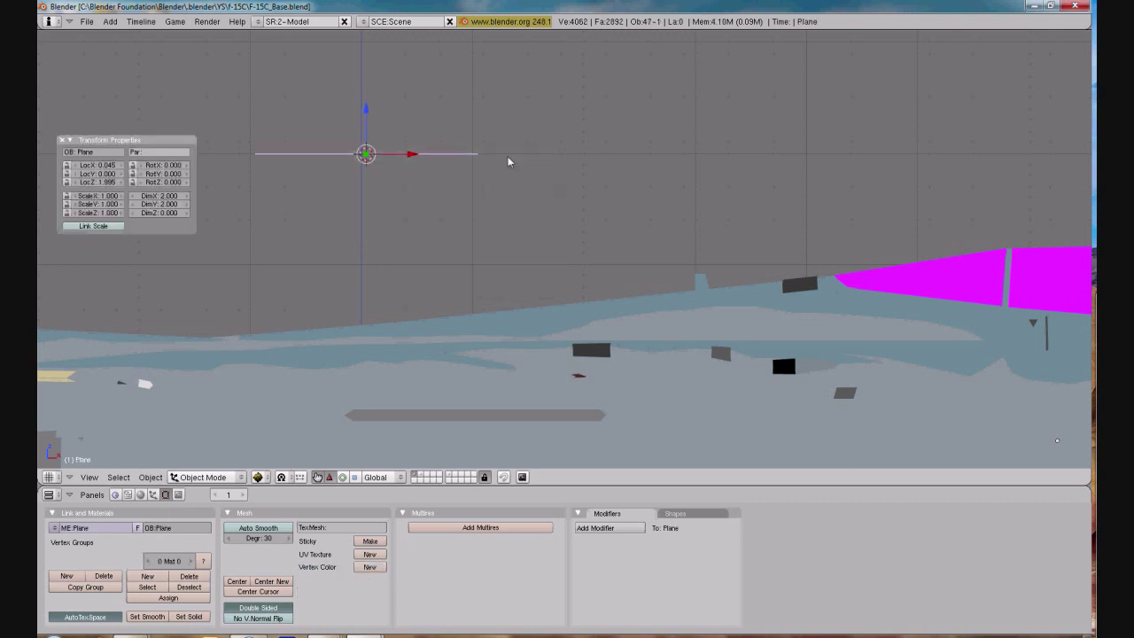
click(160, 165)
text(90)
key(Return)
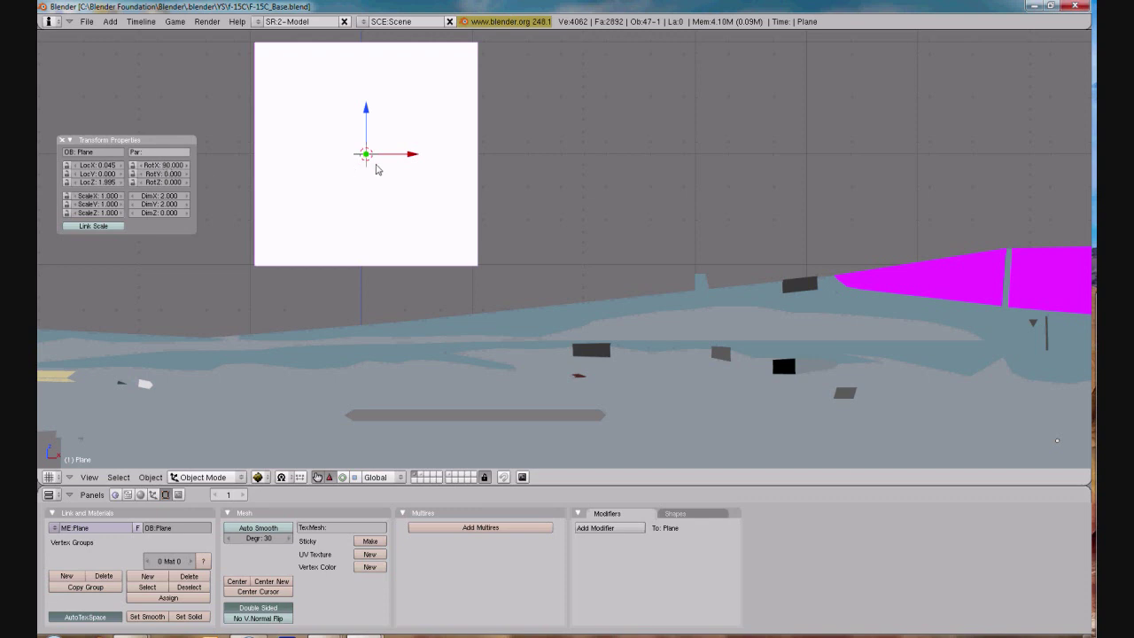
Move the plane to LocX 0.857, LocZ 1.803 and return to front view
drag(412, 154, 501, 158)
drag(458, 112, 455, 135)
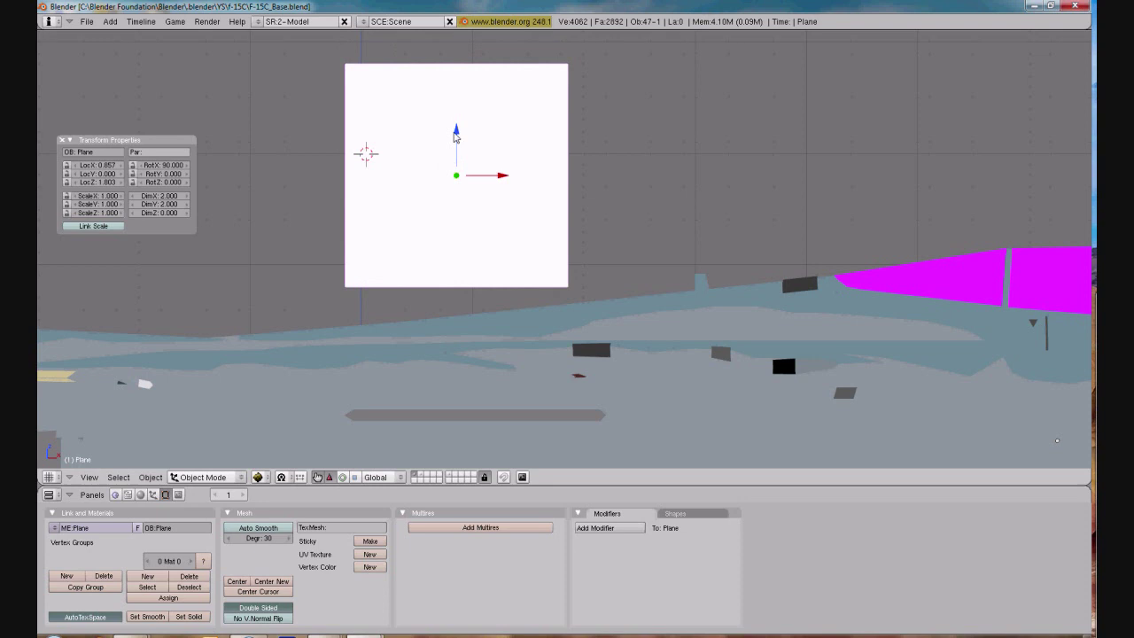
mouse_move(398, 182)
middle_down()
mouse_move(629, 285)
mouse_move(396, 190)
middle_up()
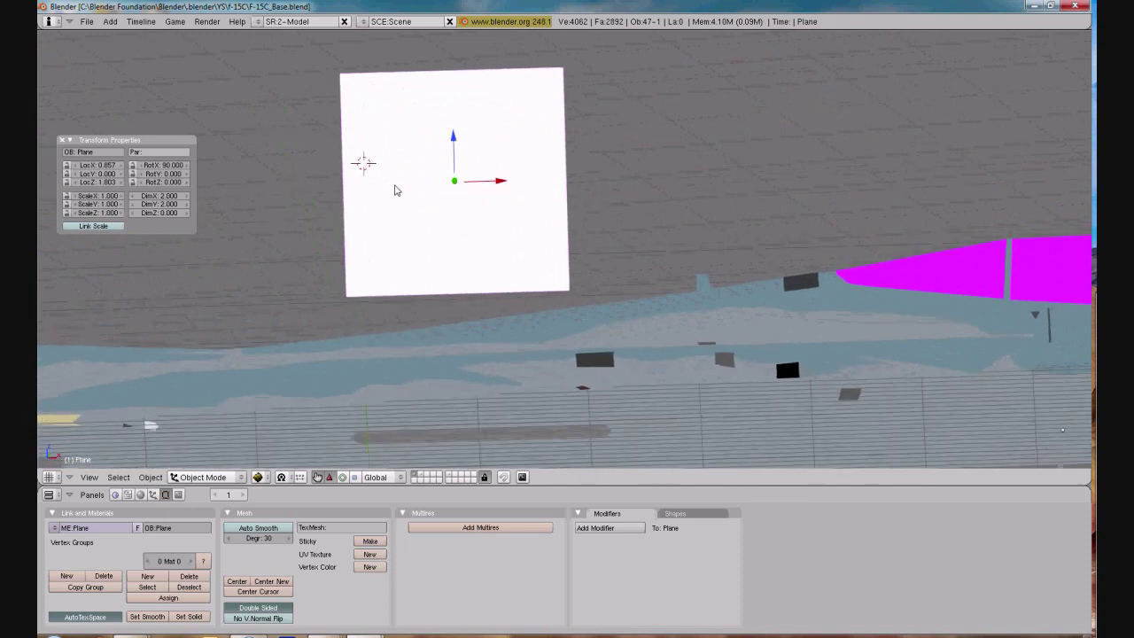
key(KP_1)
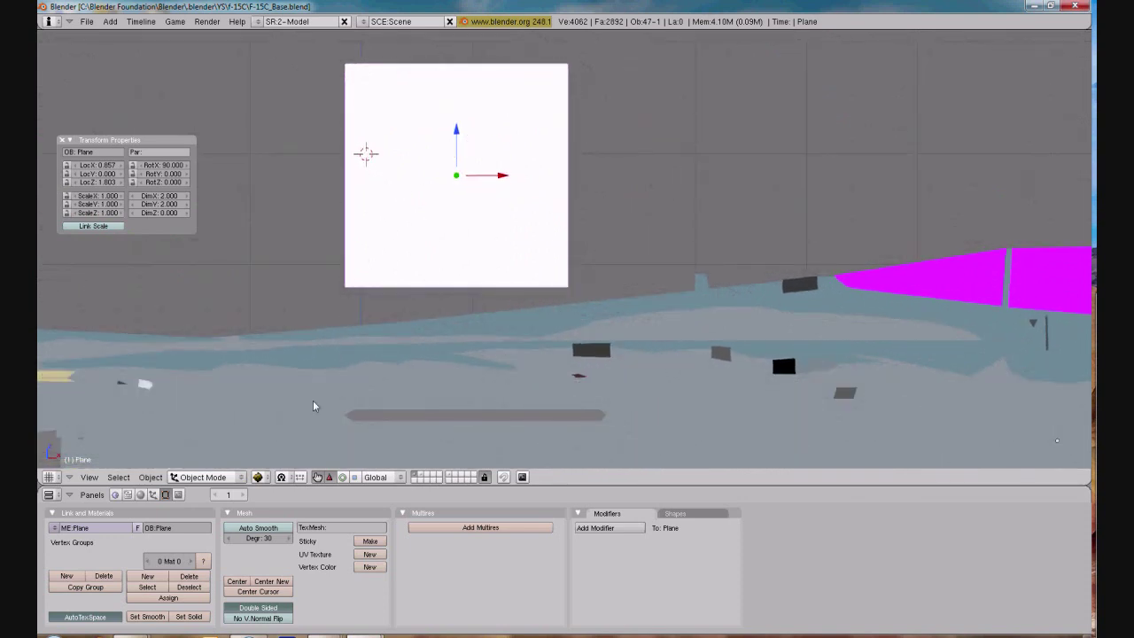
In Edit Mode with vertex select, delete three of the plane's four corner vertices
click(235, 477)
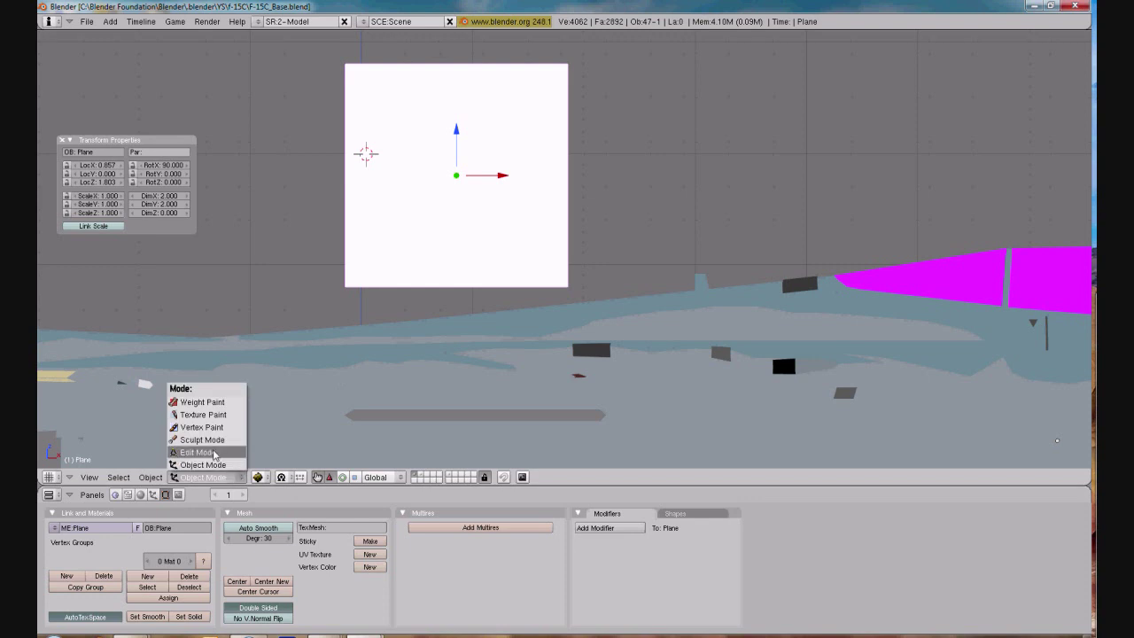
click(213, 451)
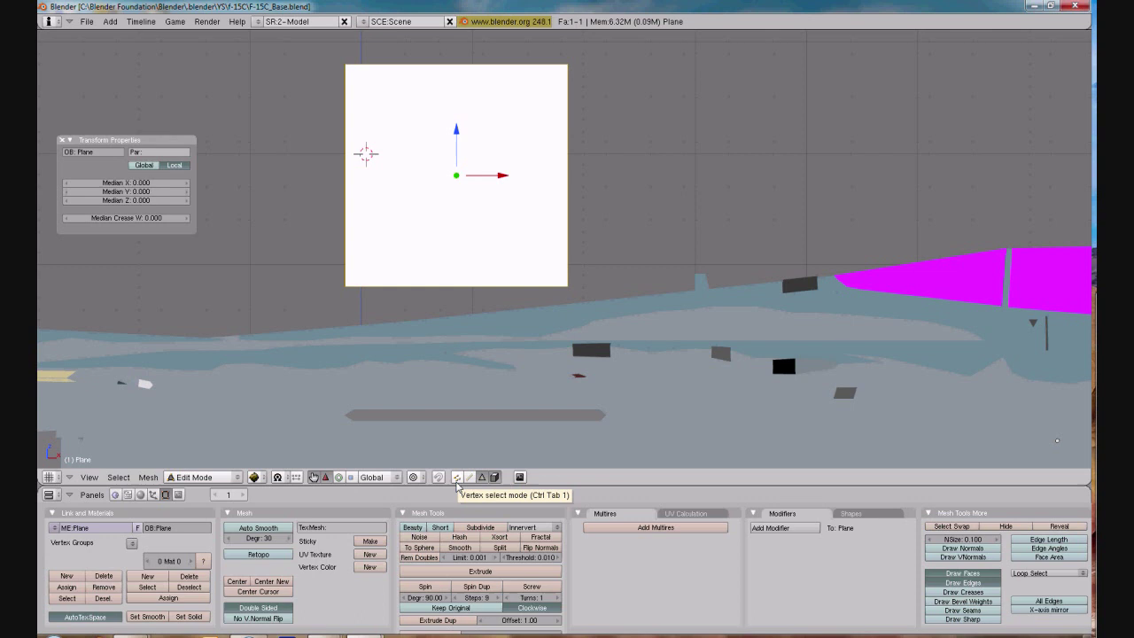
click(457, 478)
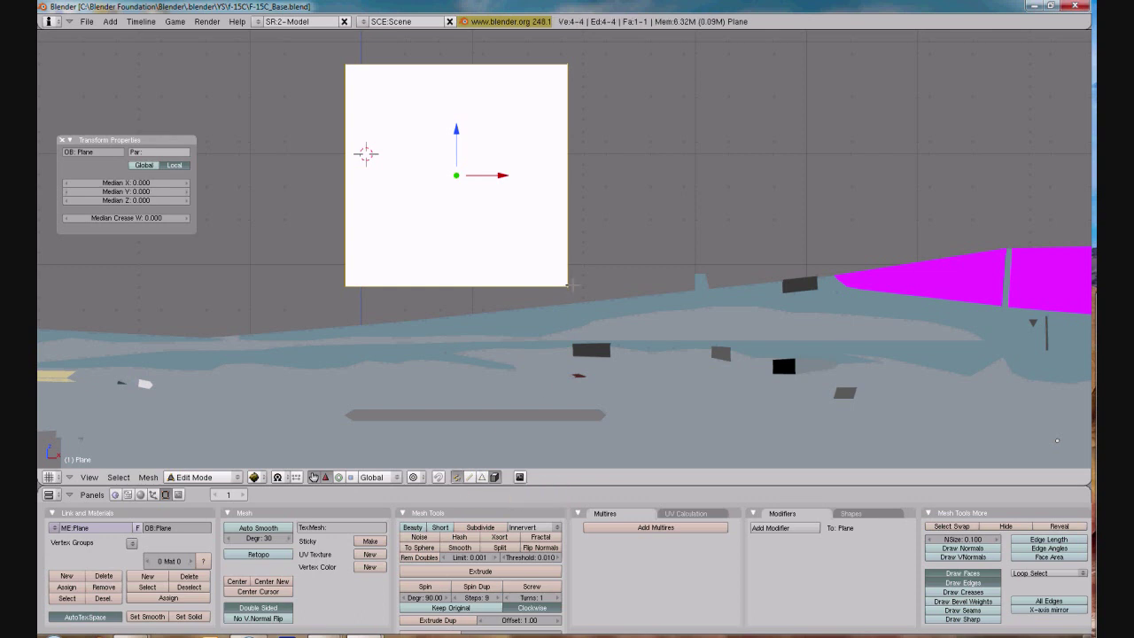
right_click(568, 285)
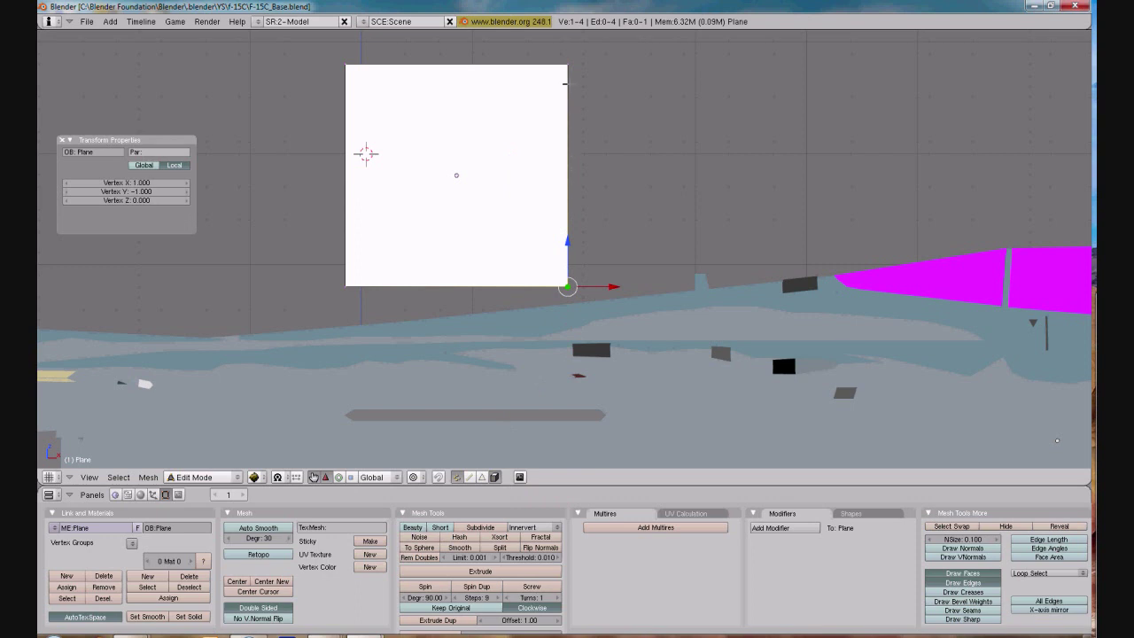
shift+right_click(573, 62)
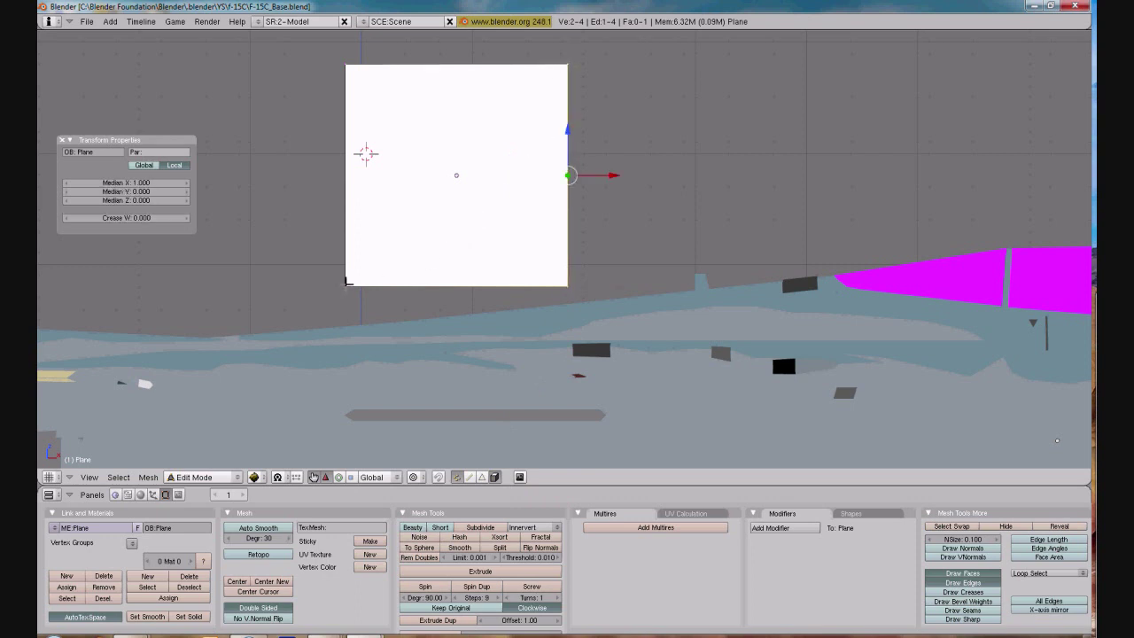
shift+right_click(346, 284)
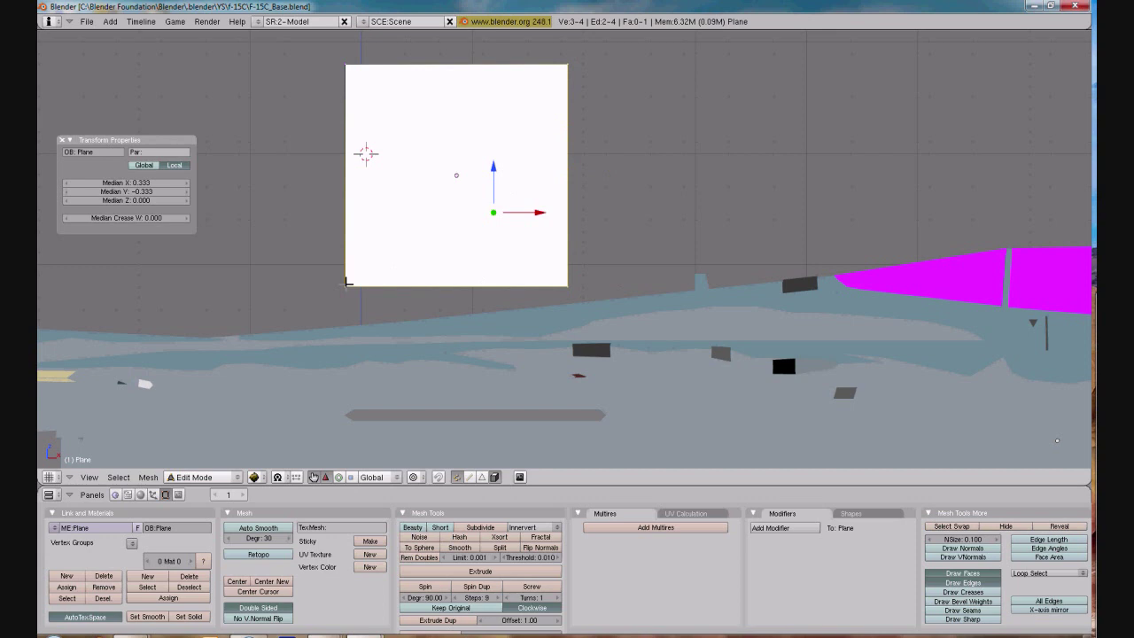
key(x)
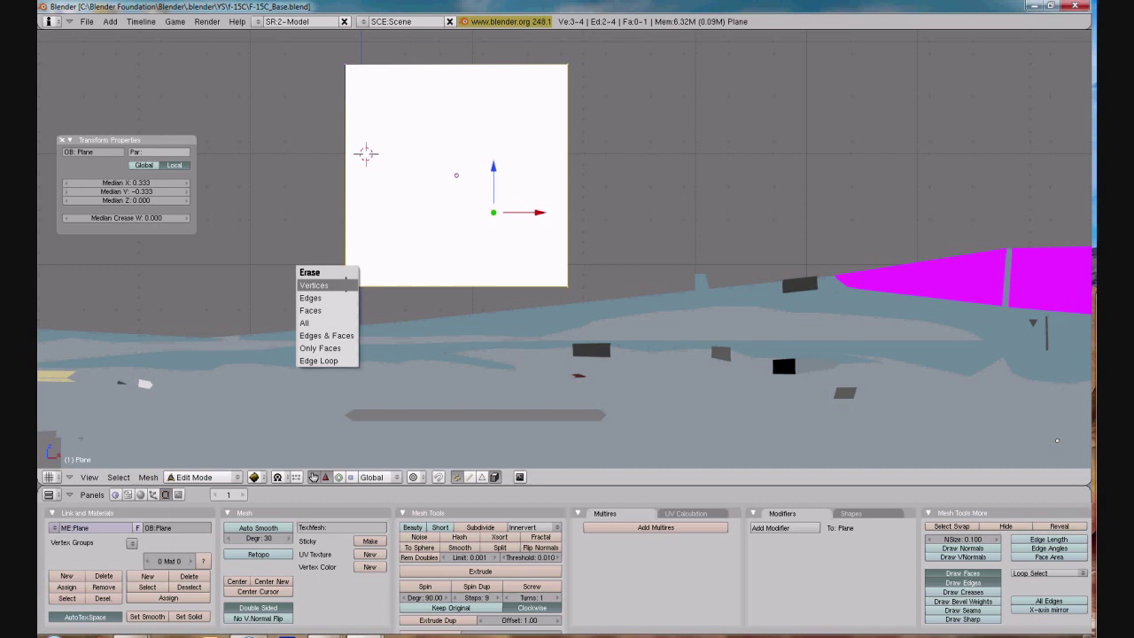
click(346, 284)
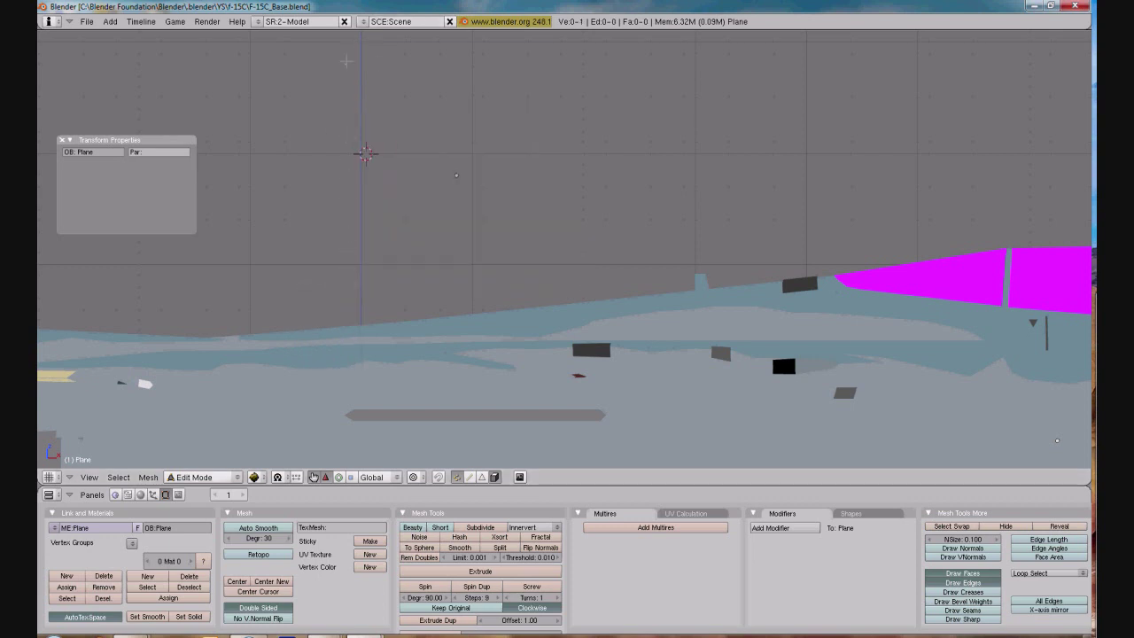
Reposition the lone remaining vertex, entering 0.056 for its X move, as the star's starting point
right_click(345, 64)
drag(391, 64, 463, 124)
scroll(478, 62, down, 1)
scroll(509, 201, up, 2)
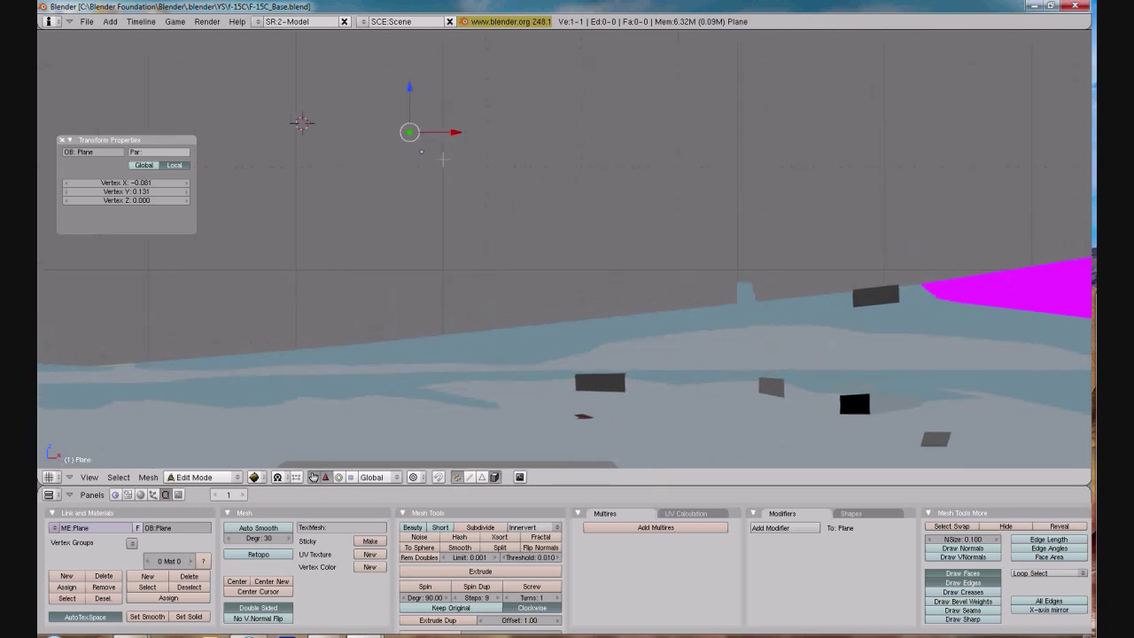
key(a)
middle_drag(404, 135, 570, 231)
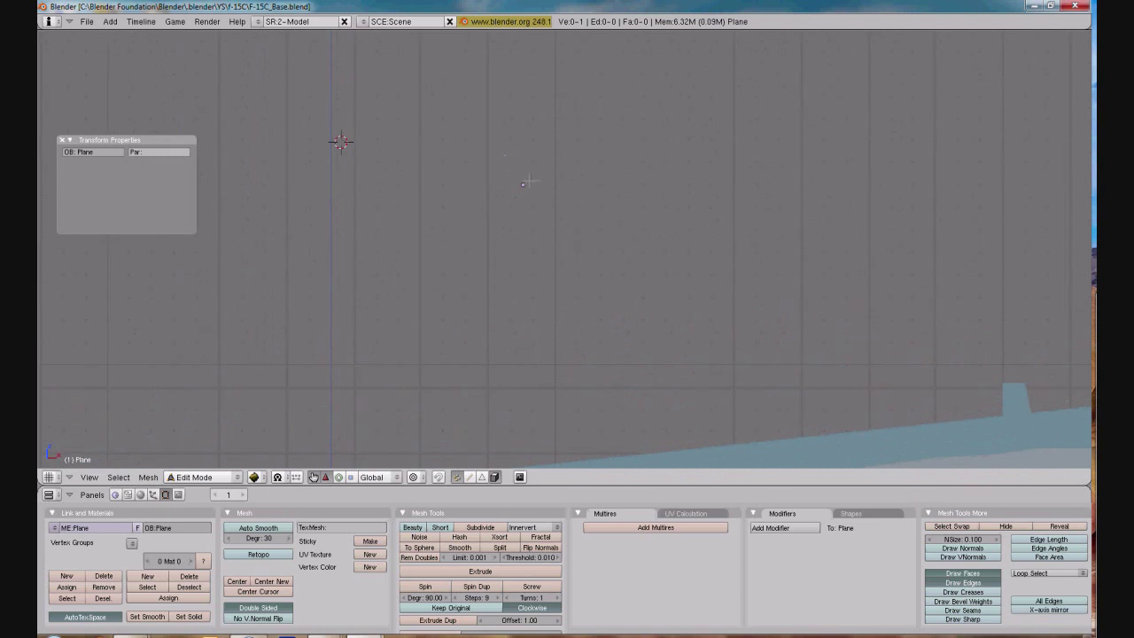
right_click(503, 153)
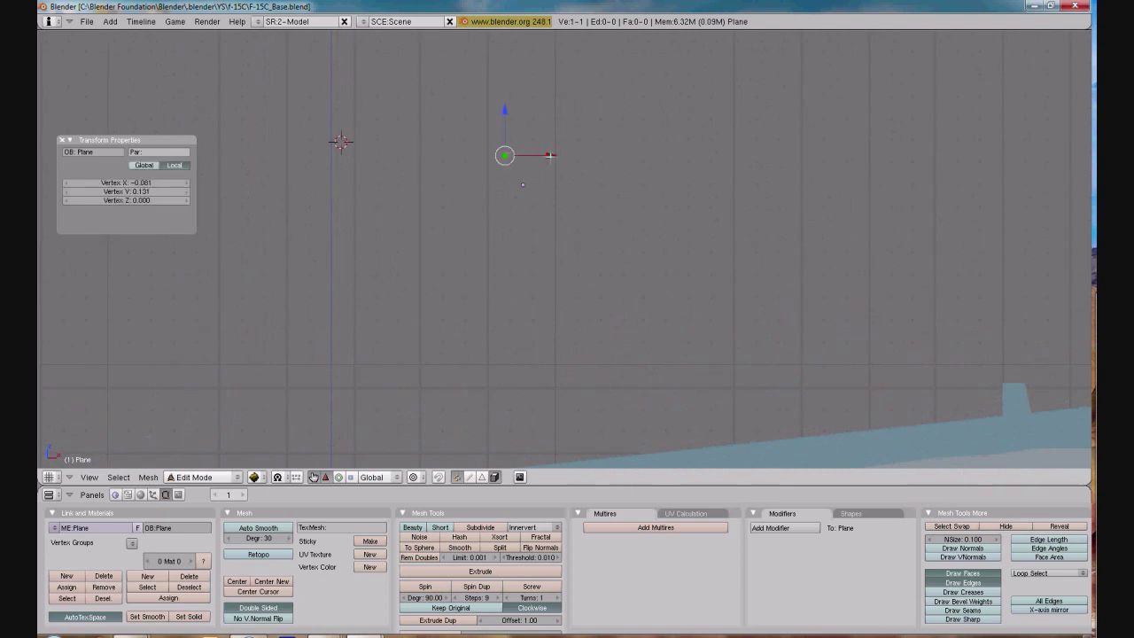
drag(551, 155, 554, 155)
text(0.056)
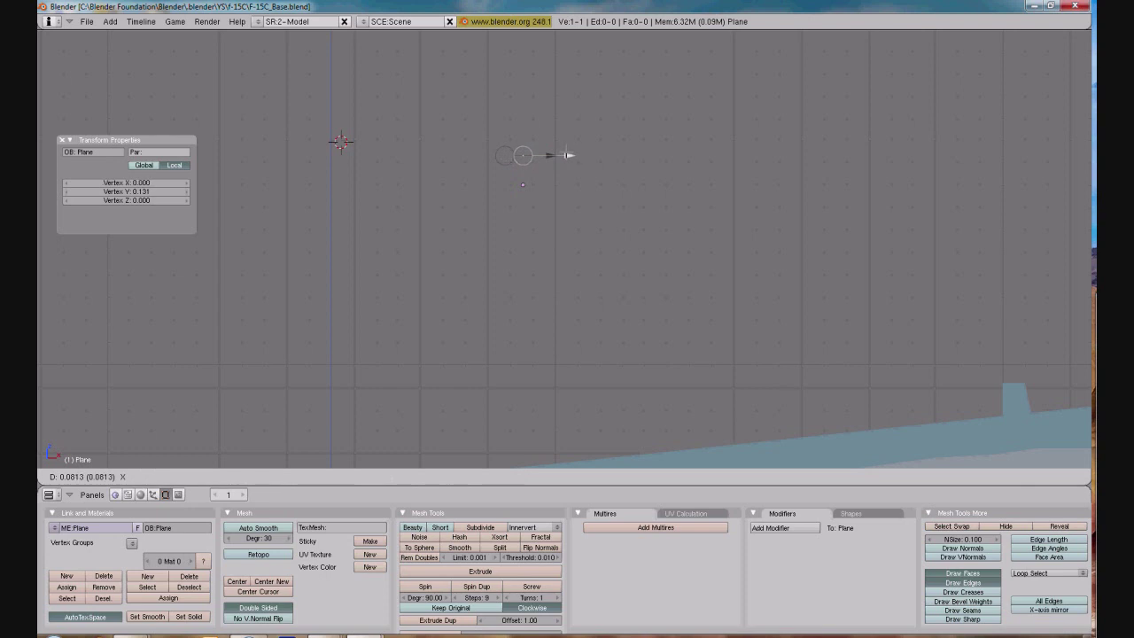
key(Return)
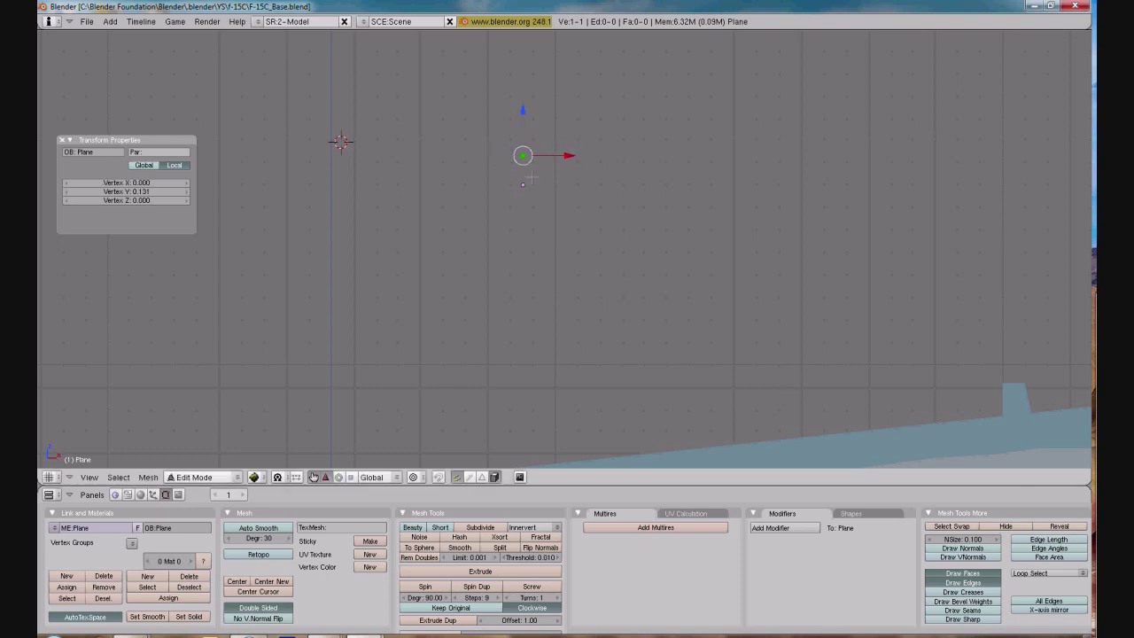
key(g)
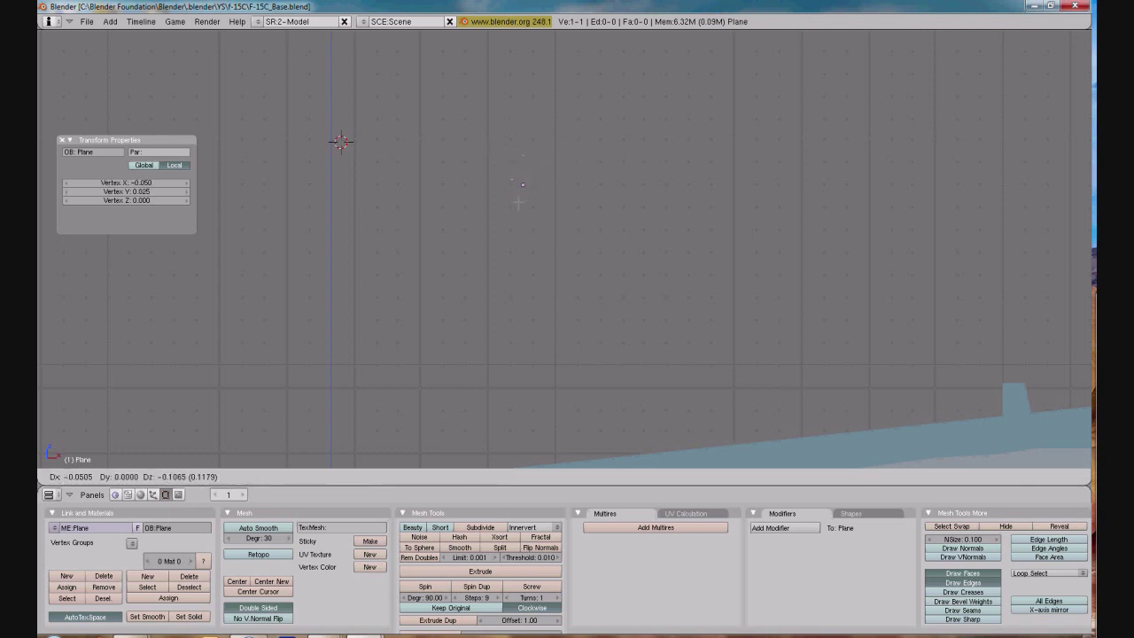
click(518, 205)
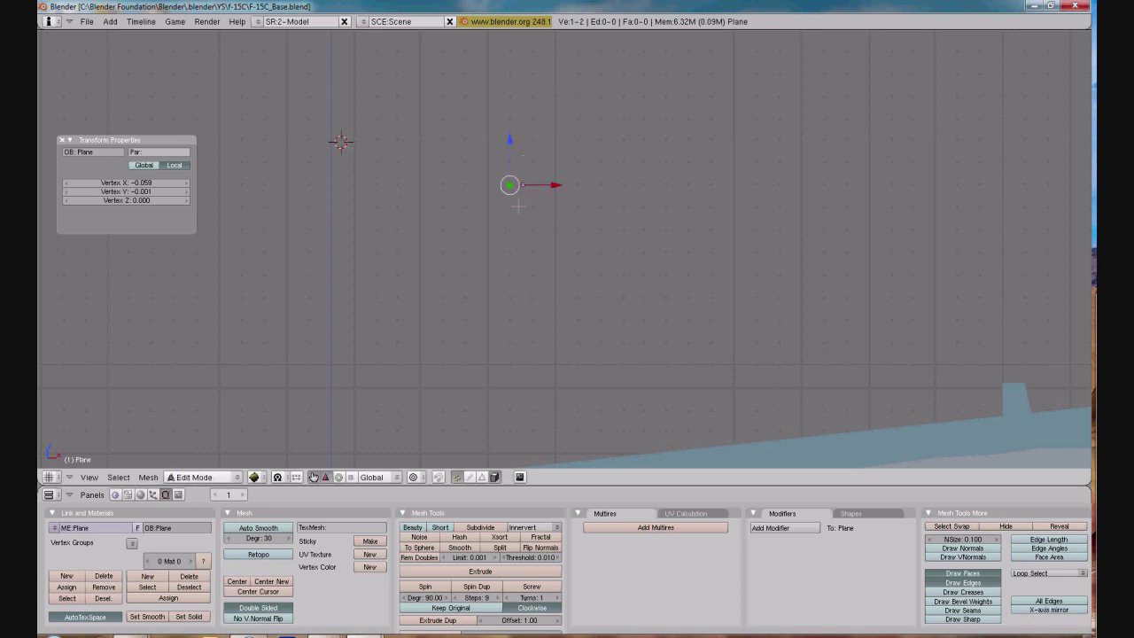
Extrude the first four star outline vertices from the starting vertex
key(e)
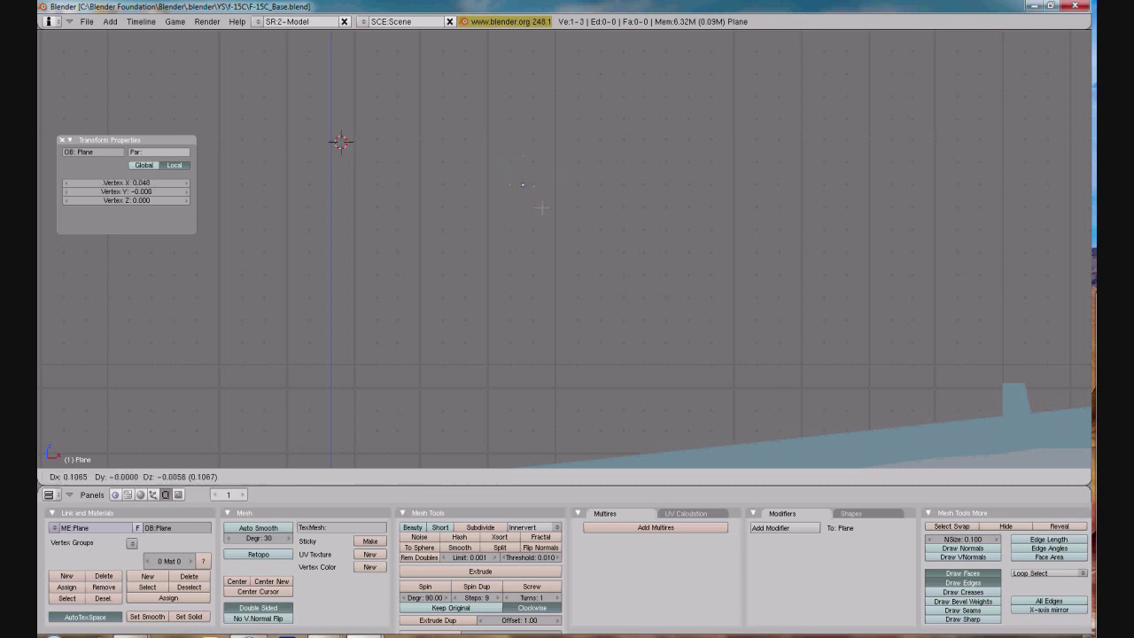
click(542, 206)
key(e)
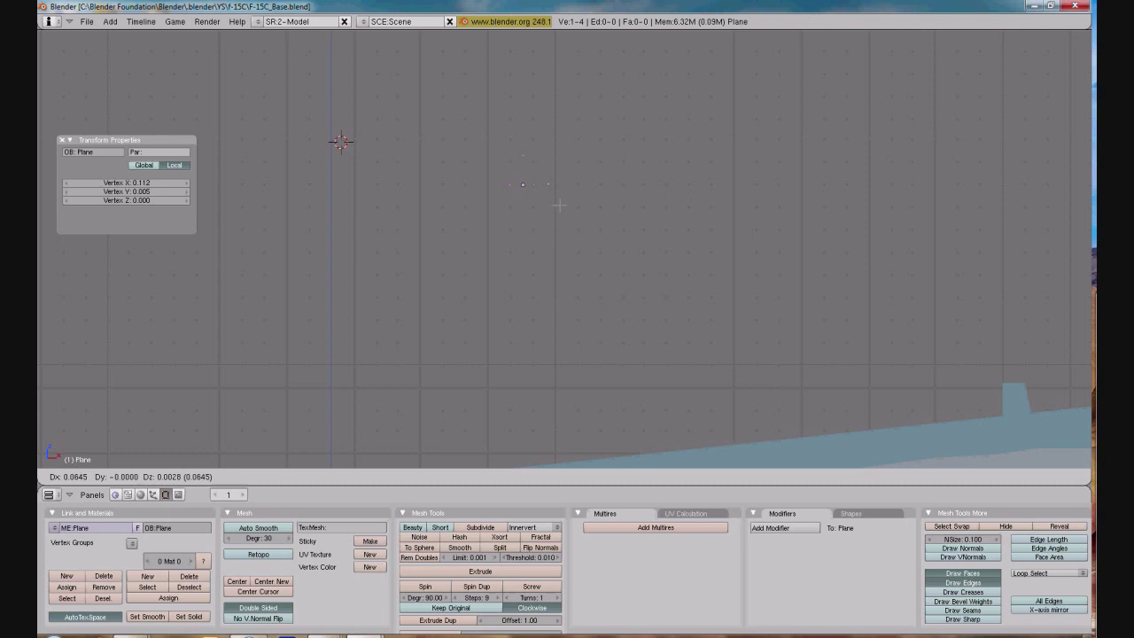
click(570, 206)
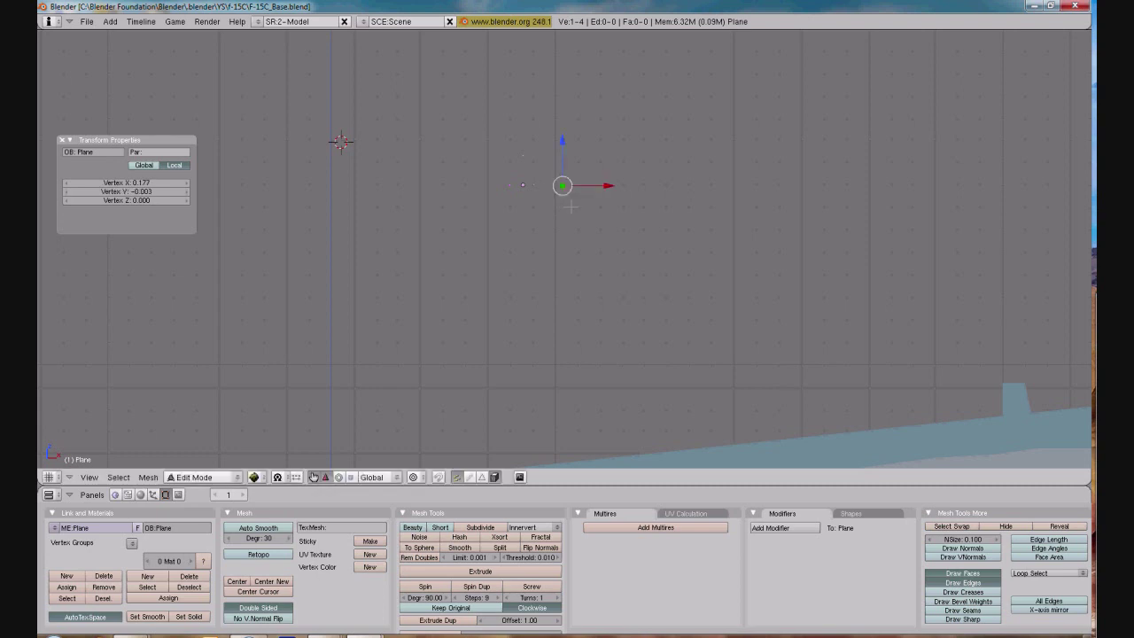
key(e)
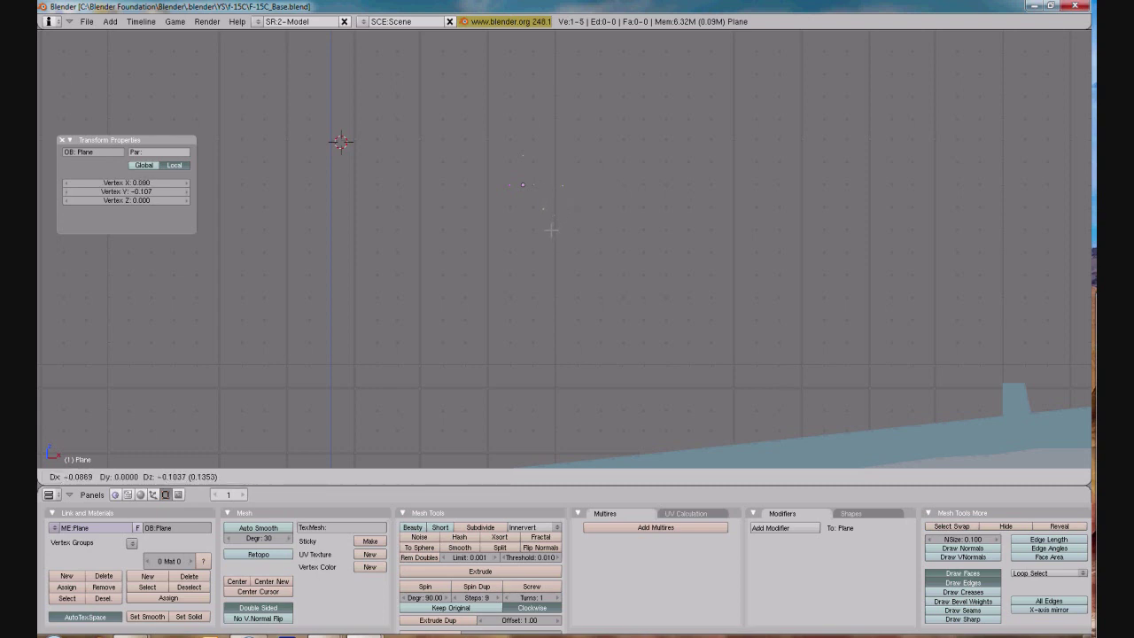
click(549, 229)
key(e)
click(557, 259)
Extrude the remaining outline vertices to complete the star's ten-point outline
key(e)
click(531, 242)
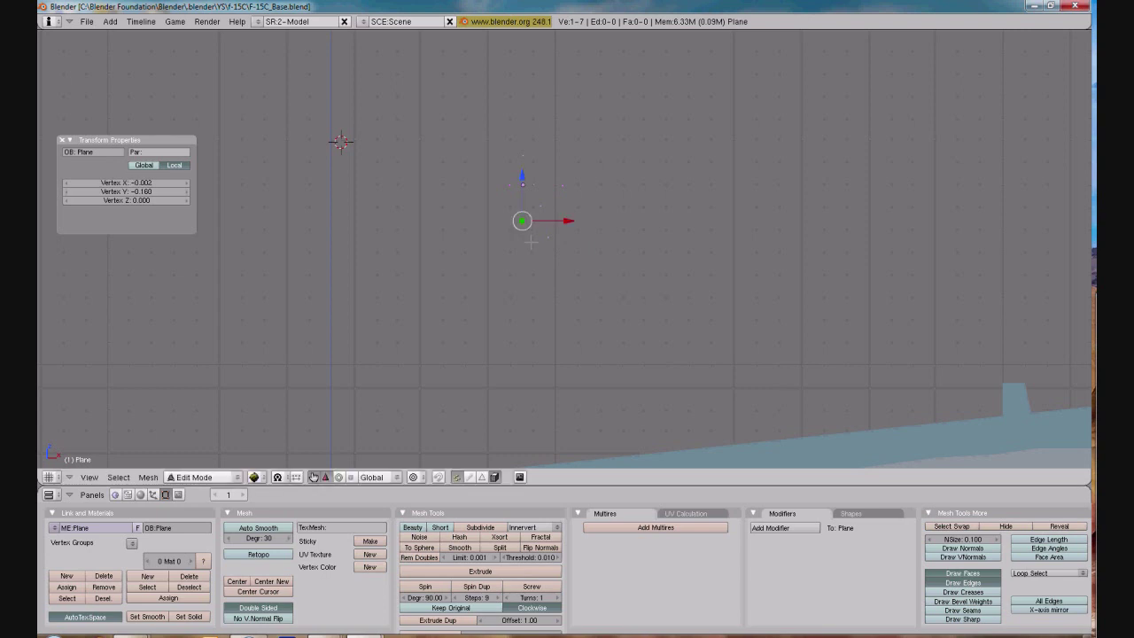
key(e)
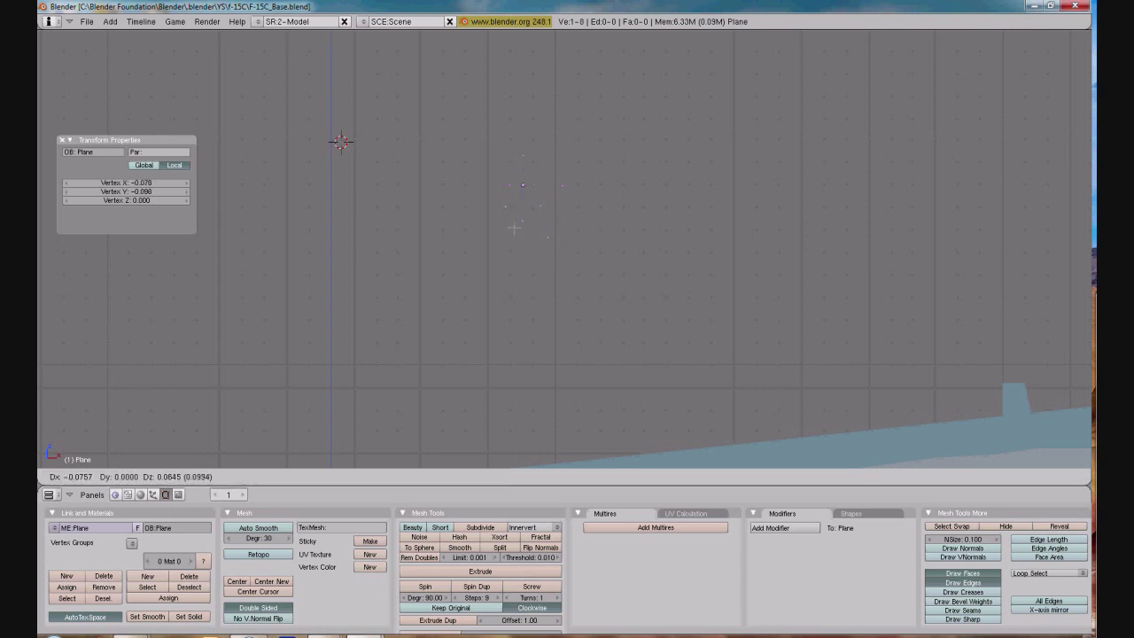
click(506, 208)
key(e)
click(491, 207)
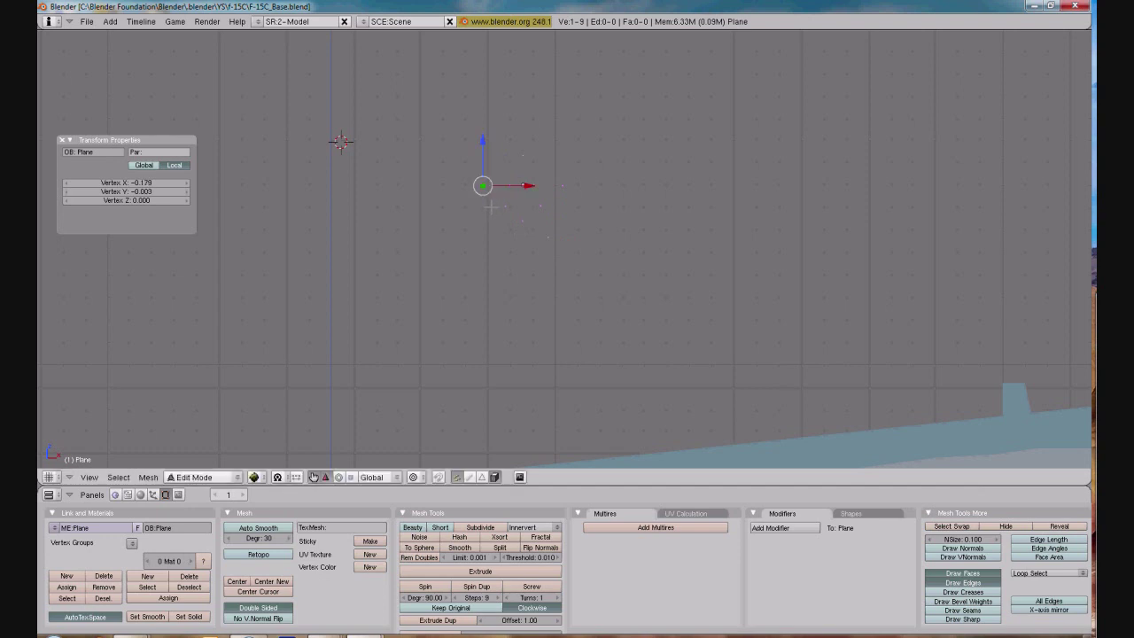
key(e)
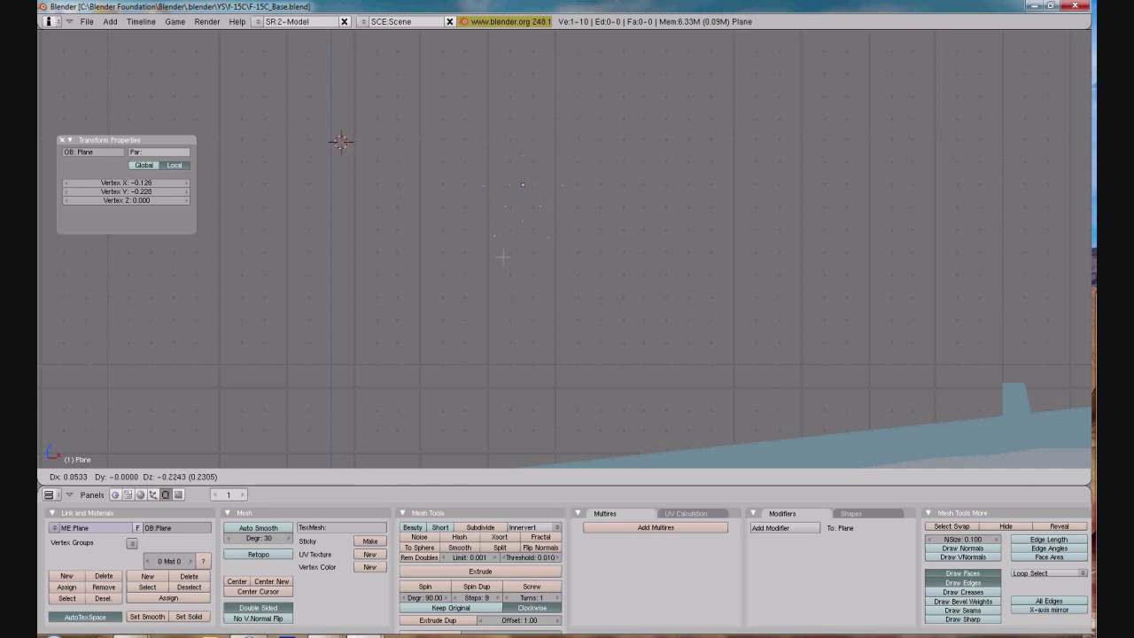
click(502, 257)
Fill a triangular face at the star's top point
key(a)
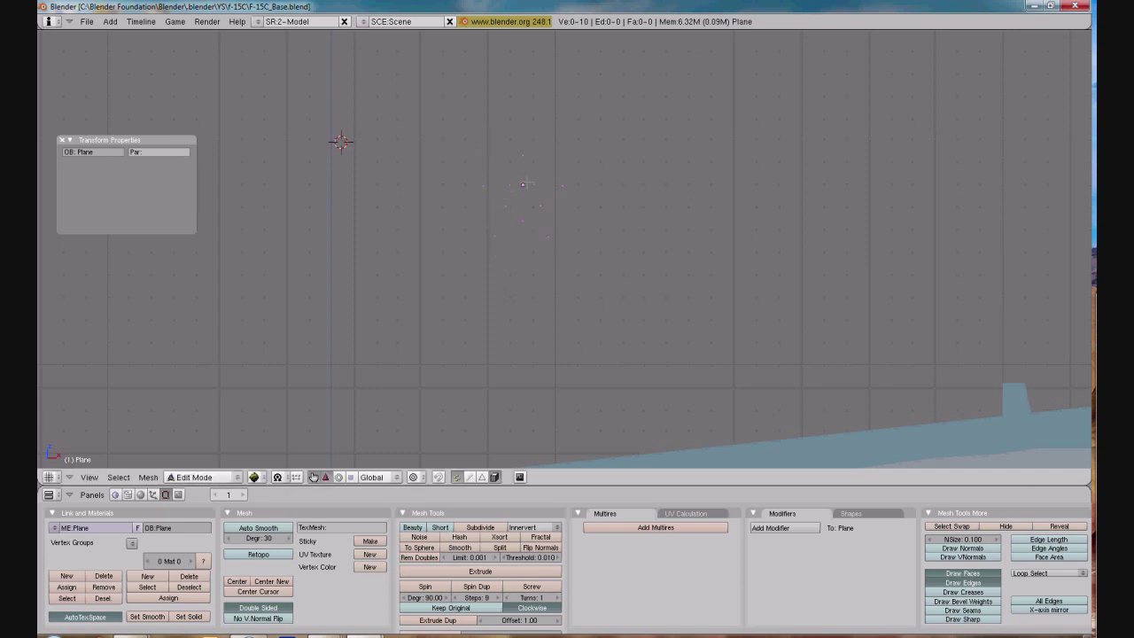
right_click(521, 184)
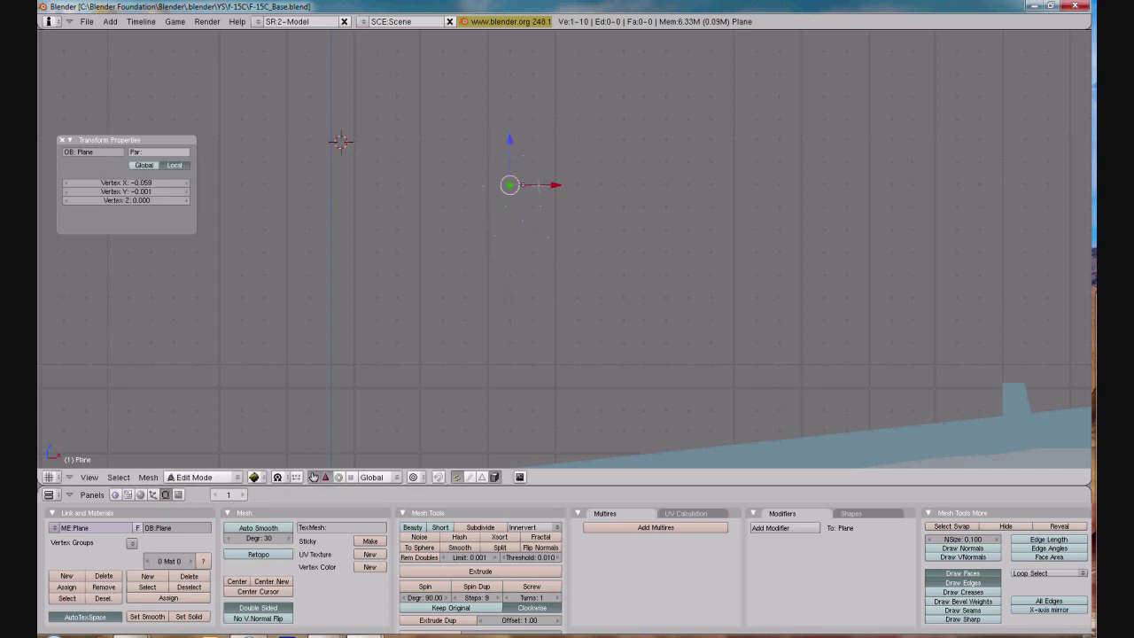
shift+right_click(521, 184)
shift+right_click(524, 156)
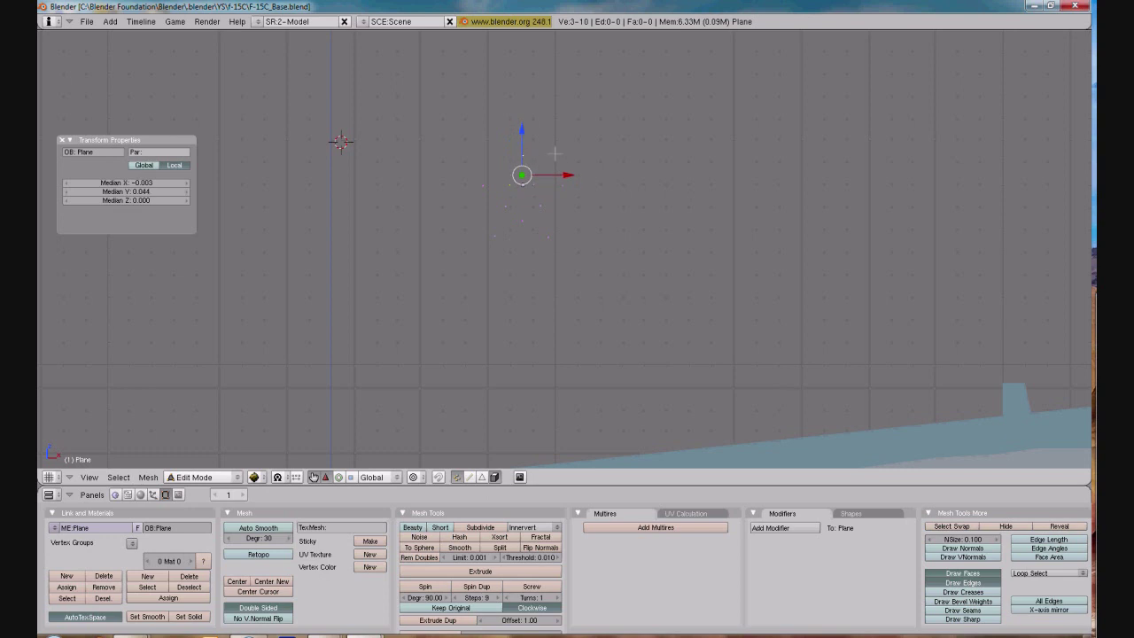
middle_drag(518, 186, 577, 215)
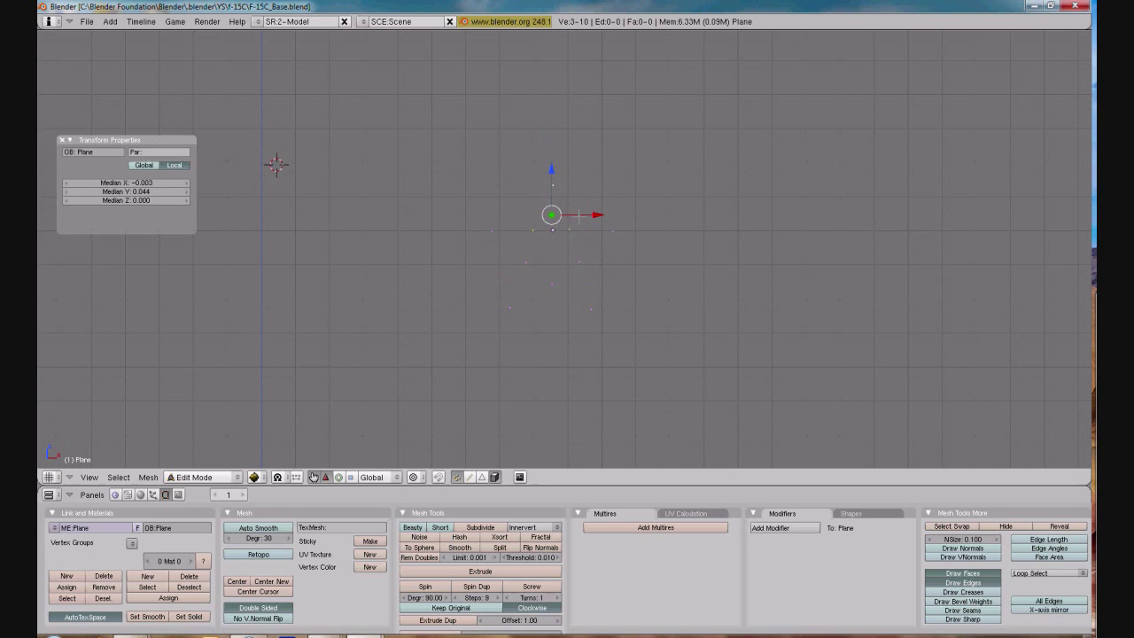
key(f)
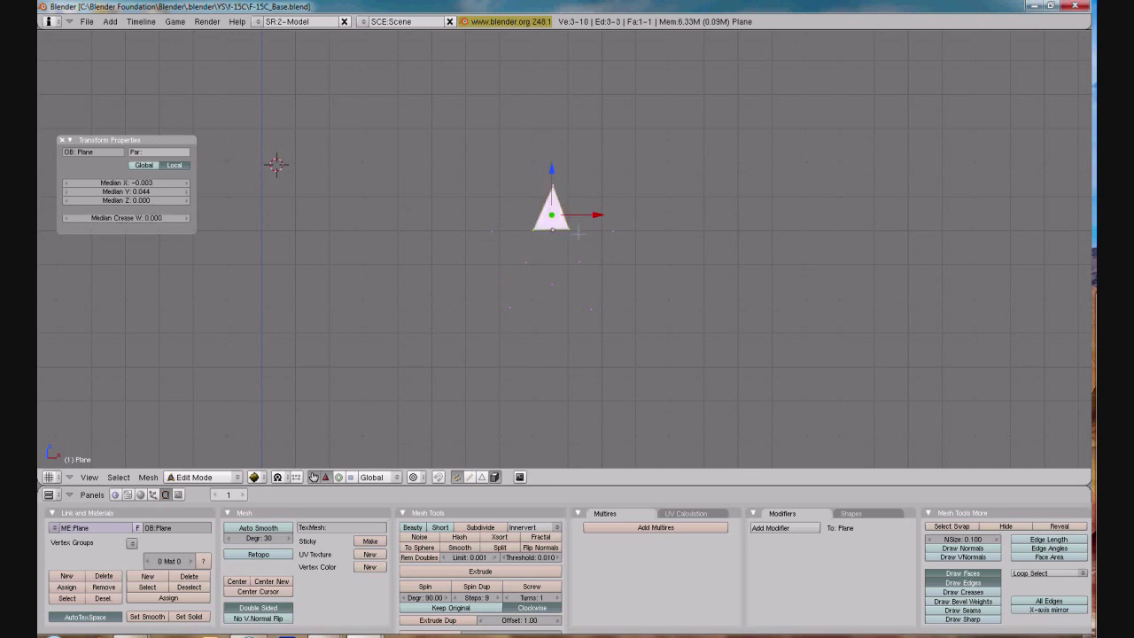
Fill the star's right-hand face and flip its normals to match
right_click(574, 230)
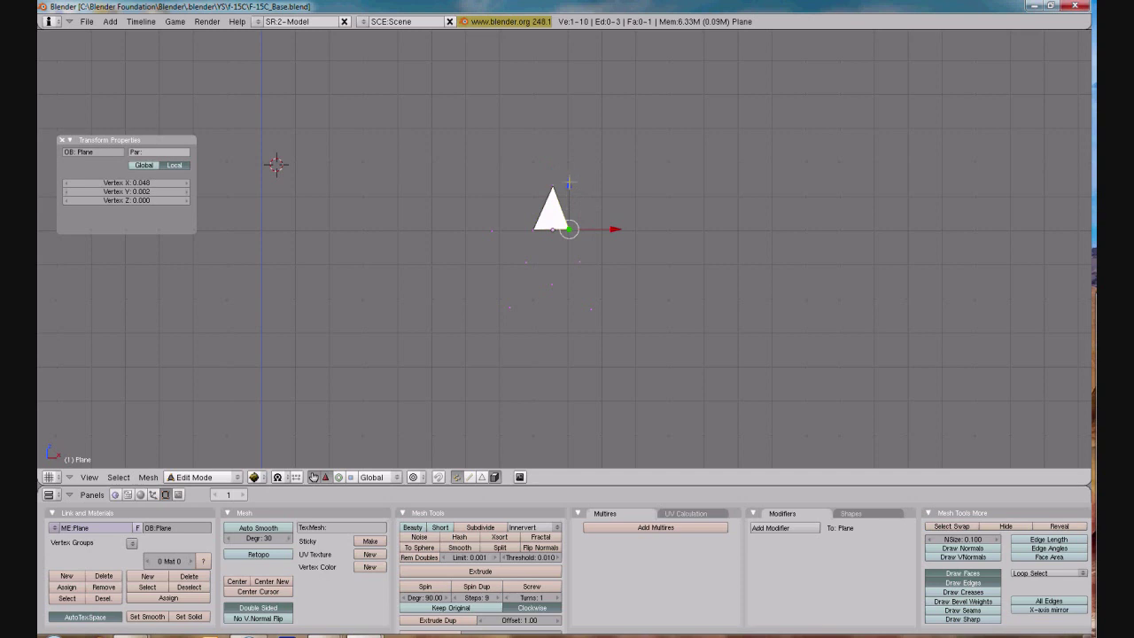
drag(569, 184, 569, 184)
shift+right_click(613, 231)
shift+right_click(581, 263)
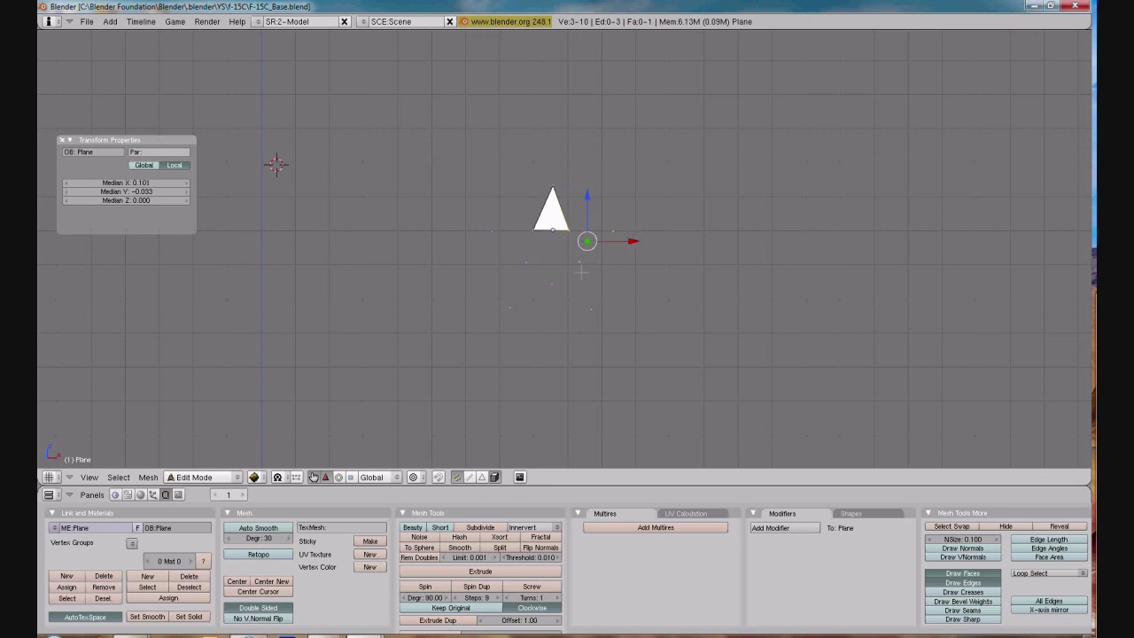
key(f)
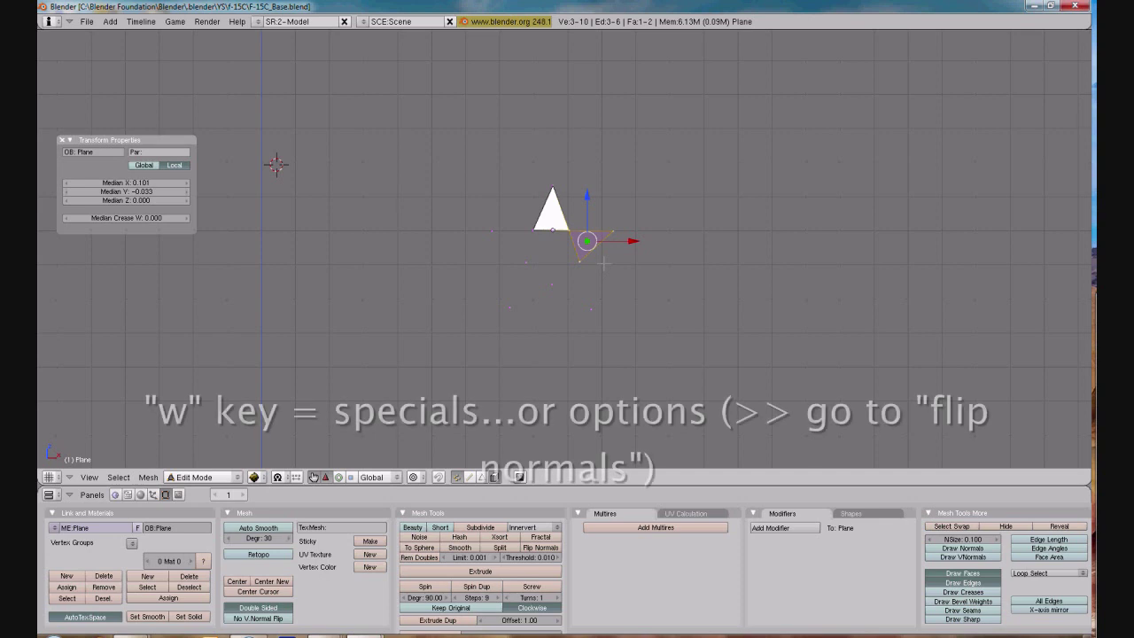
key(w)
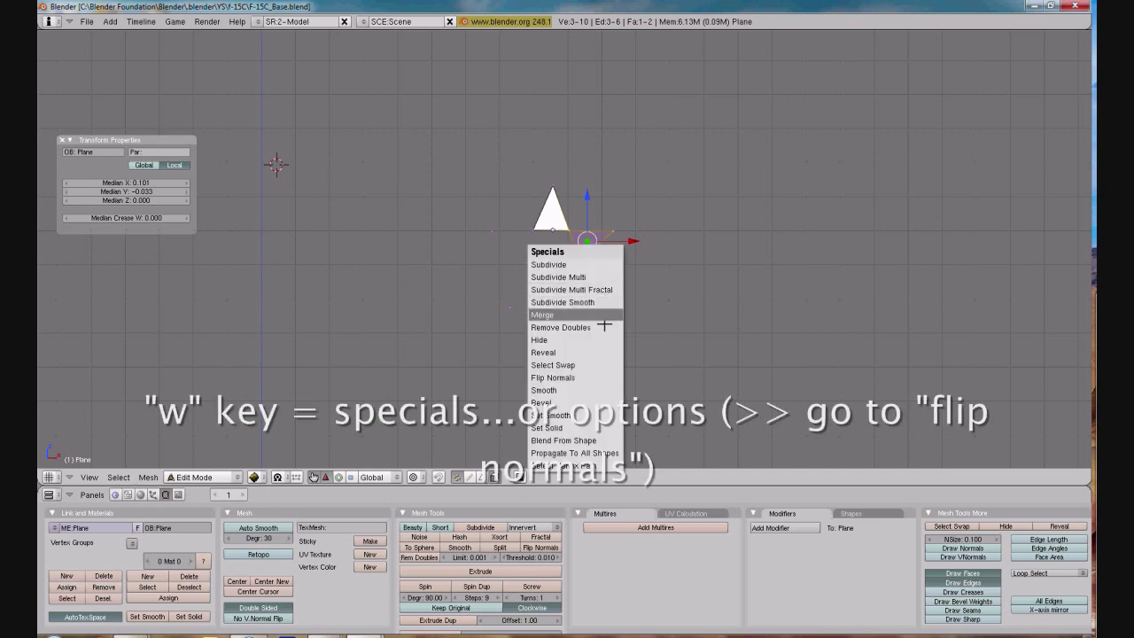
click(602, 372)
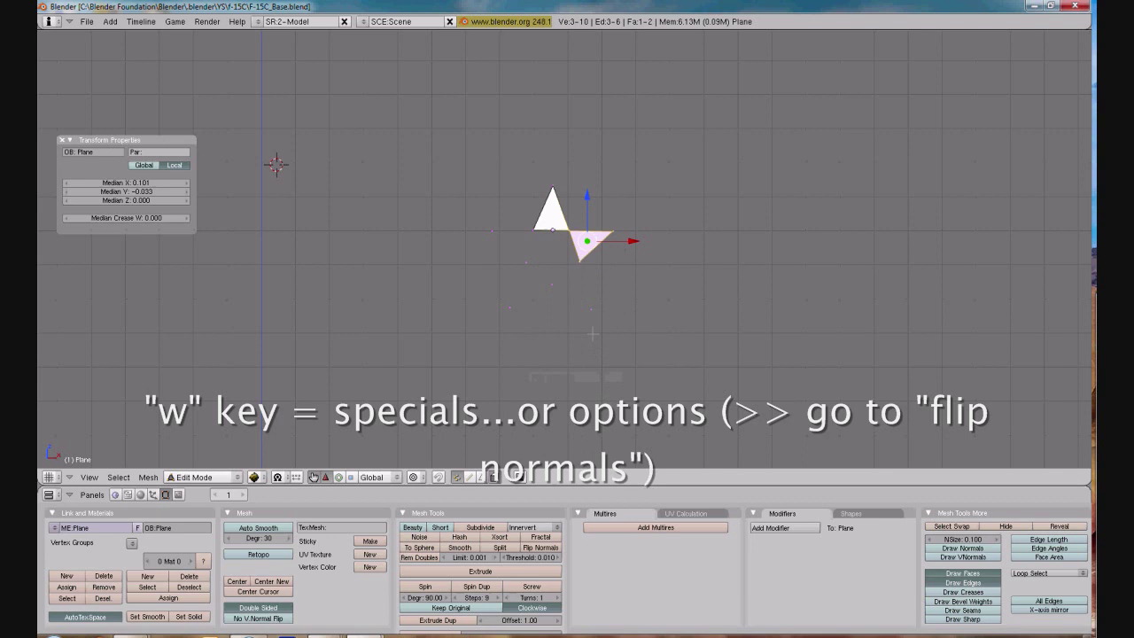
Select three vertices around the star's centre for the next face
right_click(553, 230)
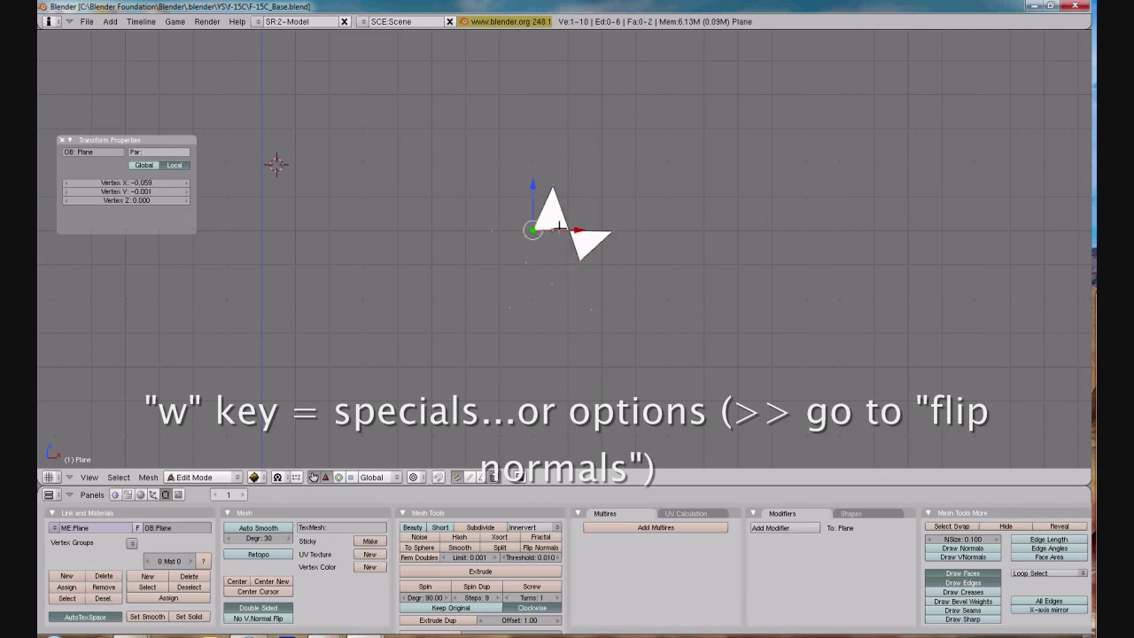
shift+right_click(548, 282)
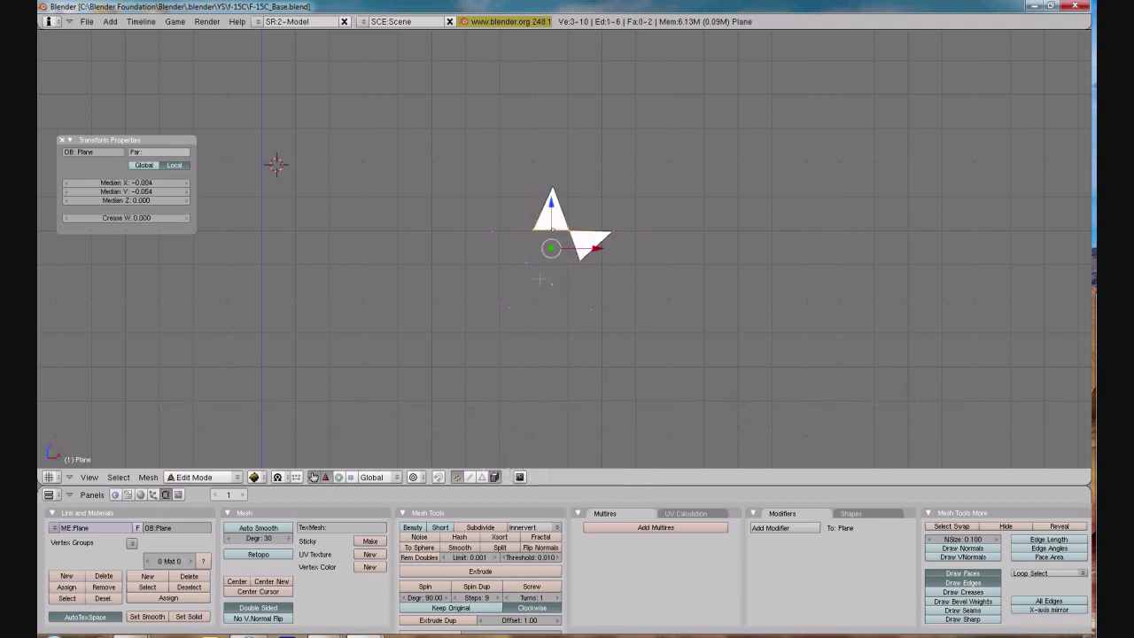
shift+right_click(528, 264)
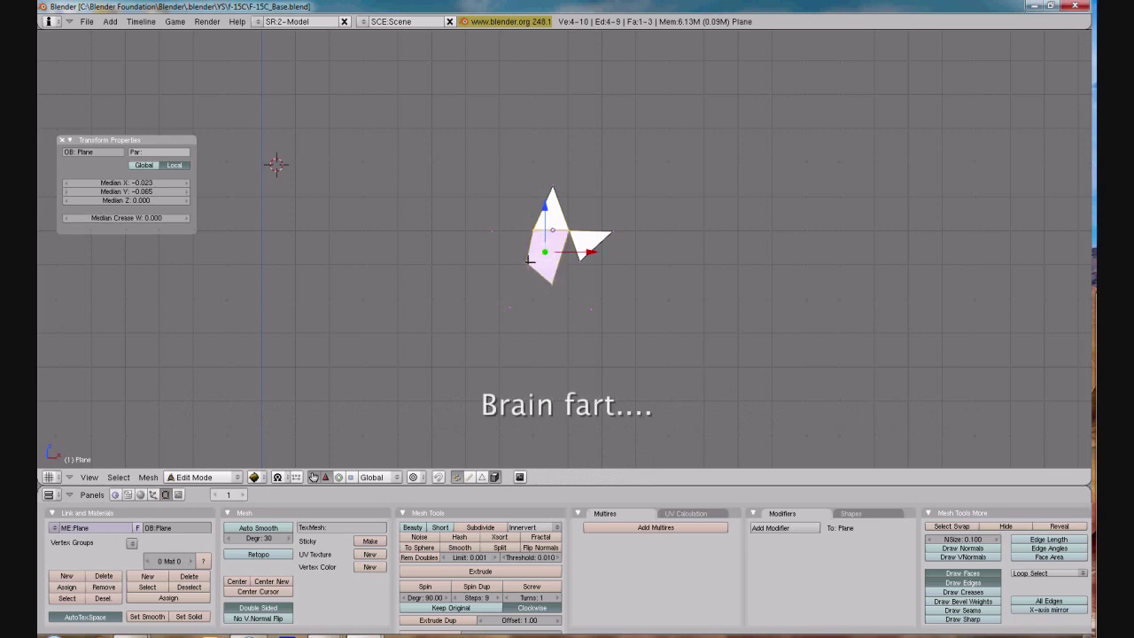
Fill the star's left, lower-left and lower-right triangular faces, then deselect all
right_click(530, 260)
shift+right_click(493, 232)
shift+right_click(535, 232)
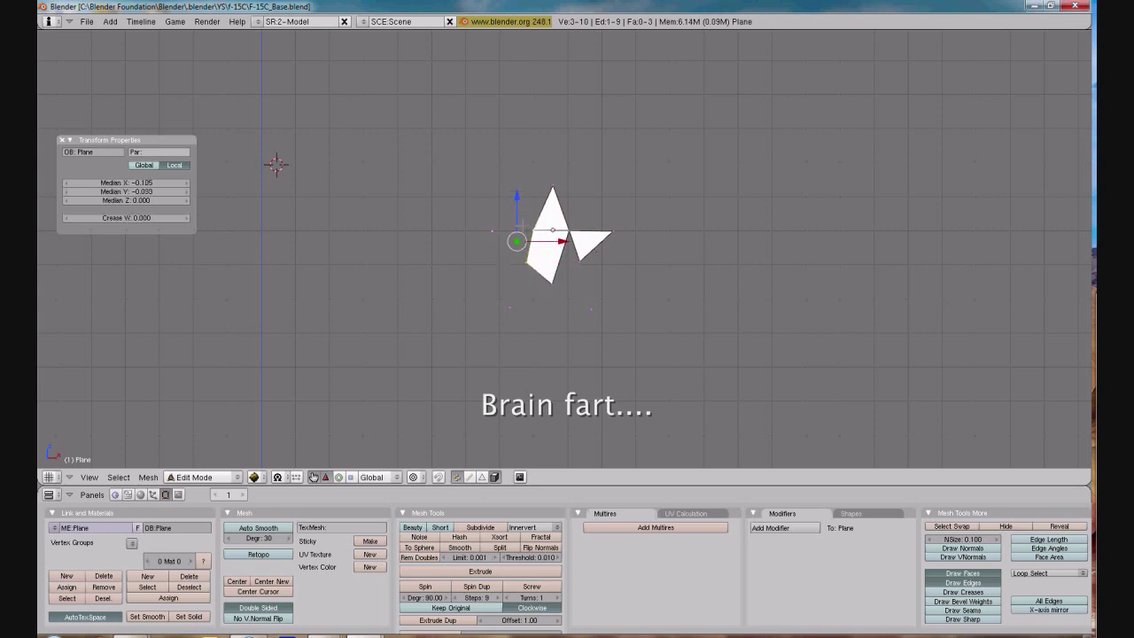
key(f)
right_click(511, 307)
shift+right_click(530, 232)
shift+right_click(551, 284)
key(f)
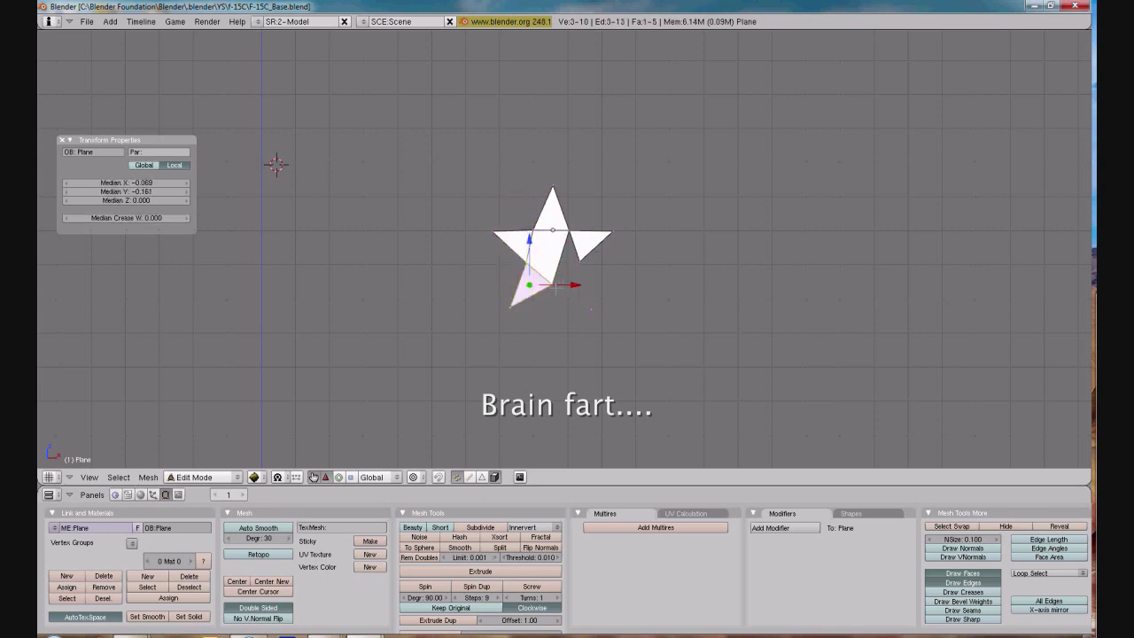
right_click(551, 284)
shift+right_click(591, 307)
shift+right_click(585, 262)
key(f)
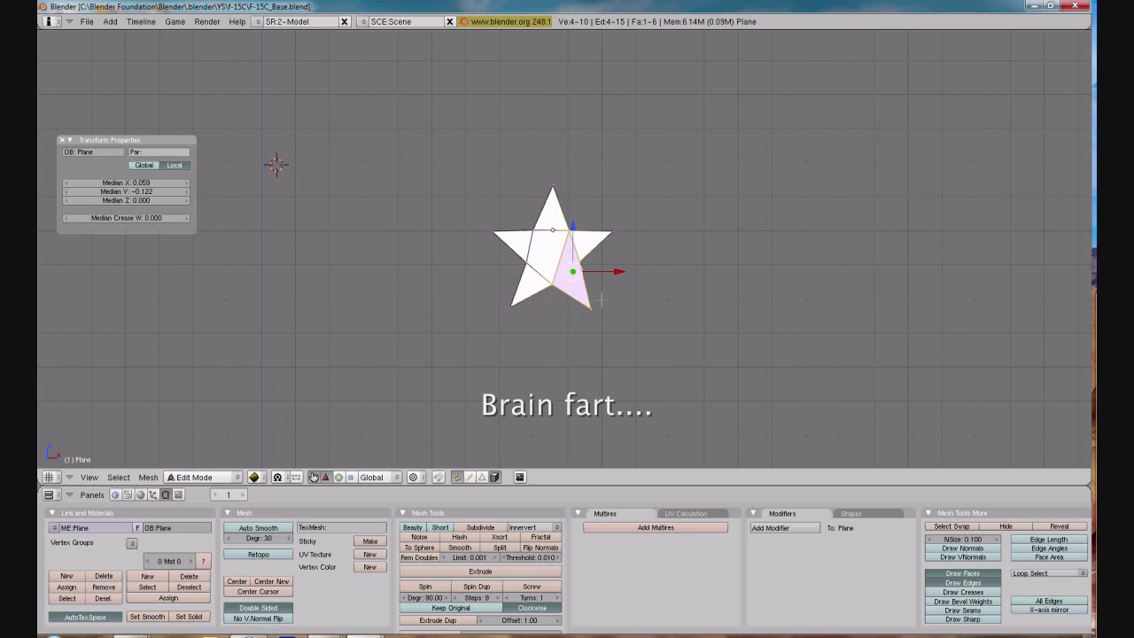
key(a)
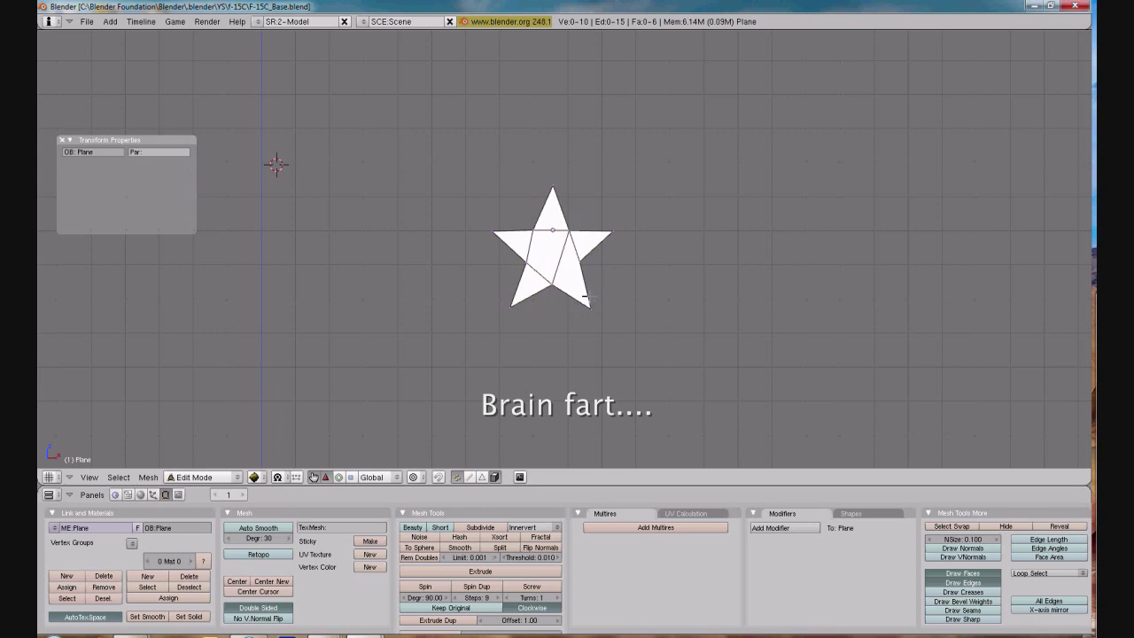
Shift one star vertex along X and adjust the lower inner and lower-right tip vertices
right_click(534, 232)
key(g)
key(x)
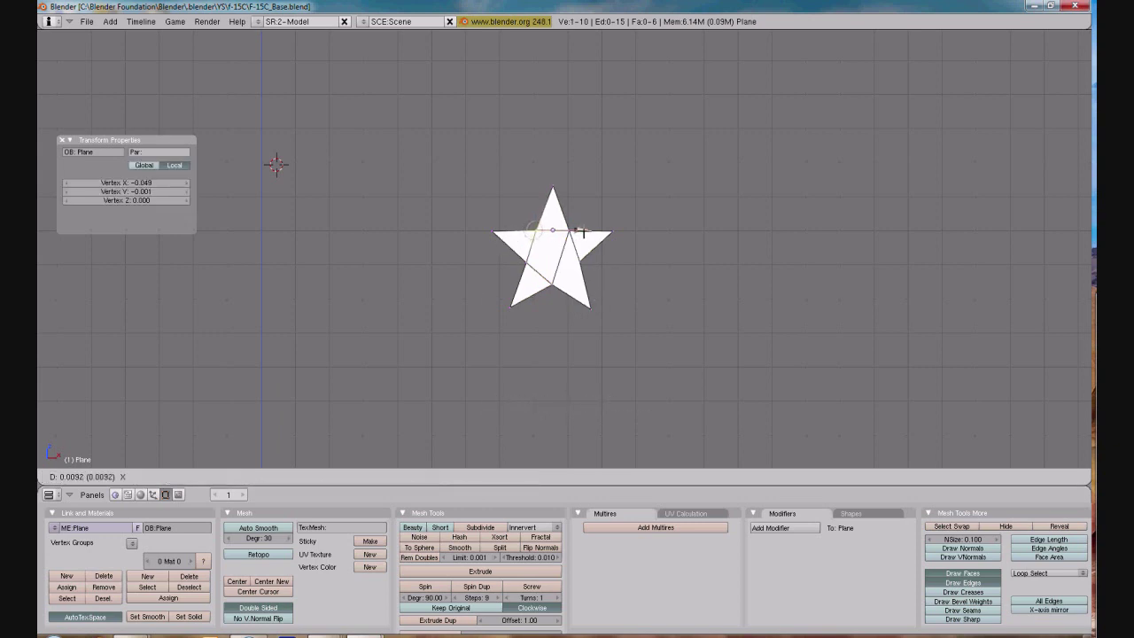
click(583, 232)
right_click(554, 284)
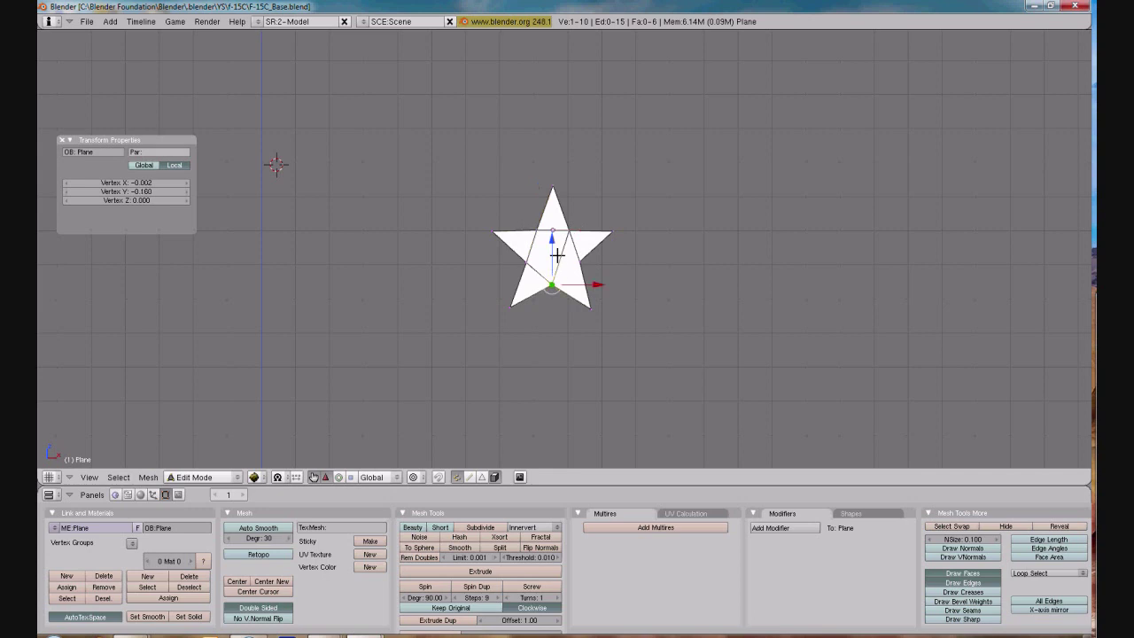
click(552, 235)
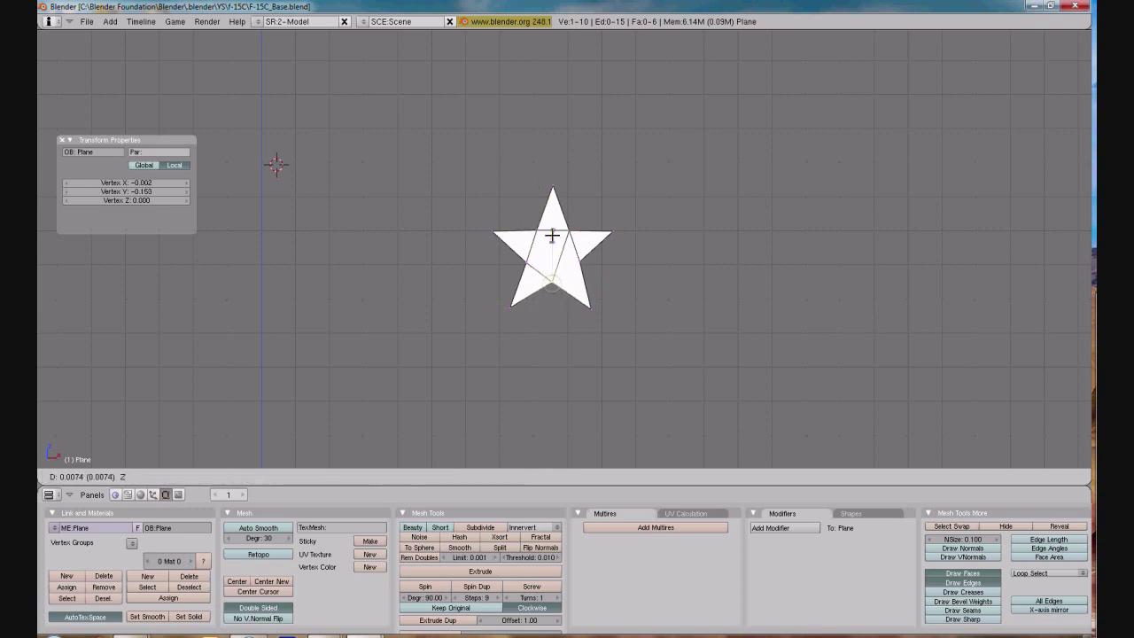
click(550, 236)
right_click(589, 305)
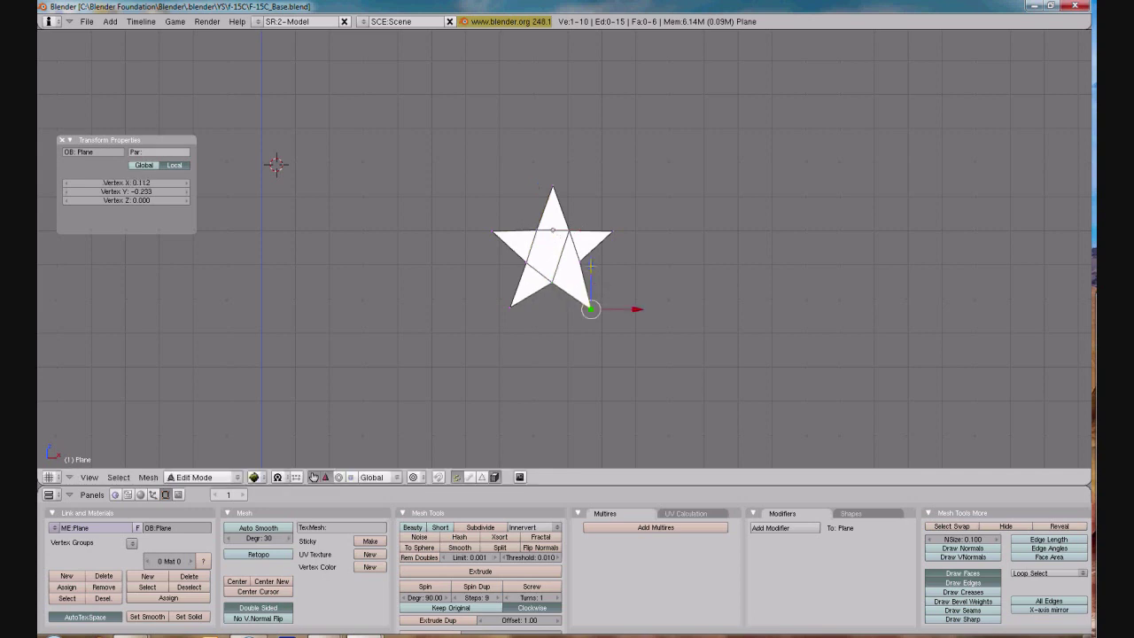
click(590, 261)
click(590, 261)
Fine-tune the left and right inner vertices, deselect all, and head back toward Object Mode
right_click(526, 261)
click(573, 262)
click(577, 265)
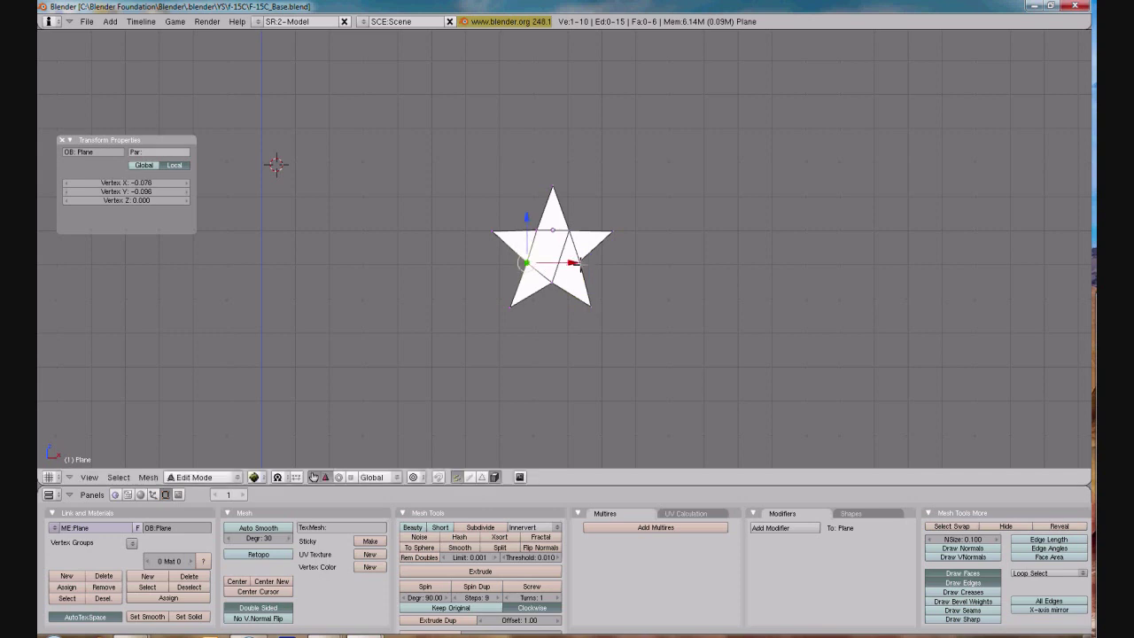
right_click(580, 263)
click(621, 261)
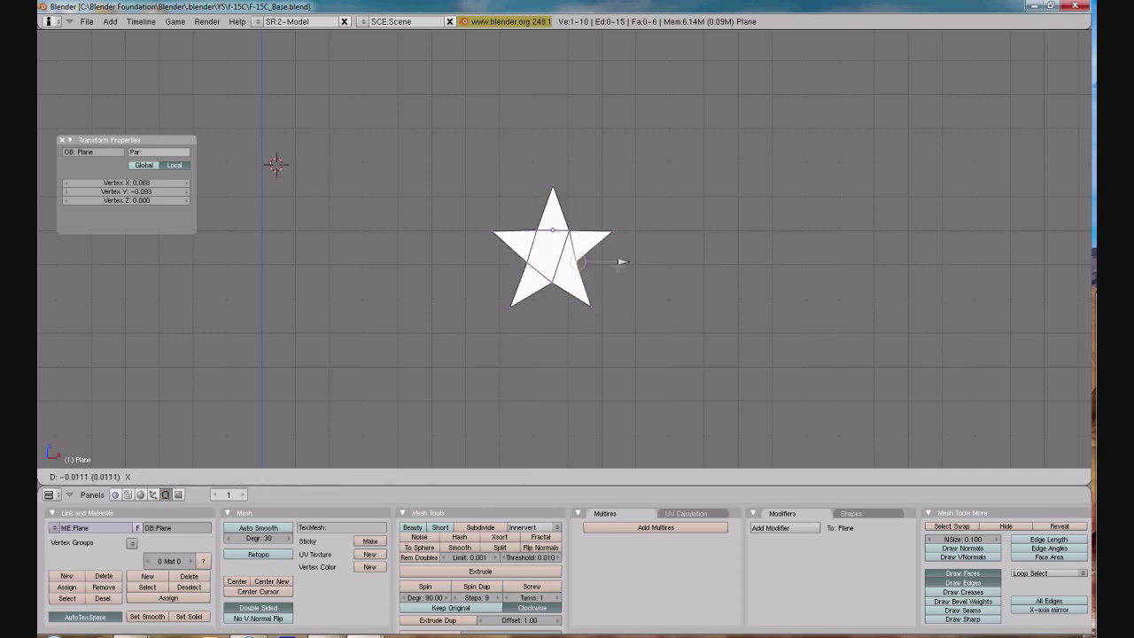
click(617, 259)
click(617, 259)
click(616, 258)
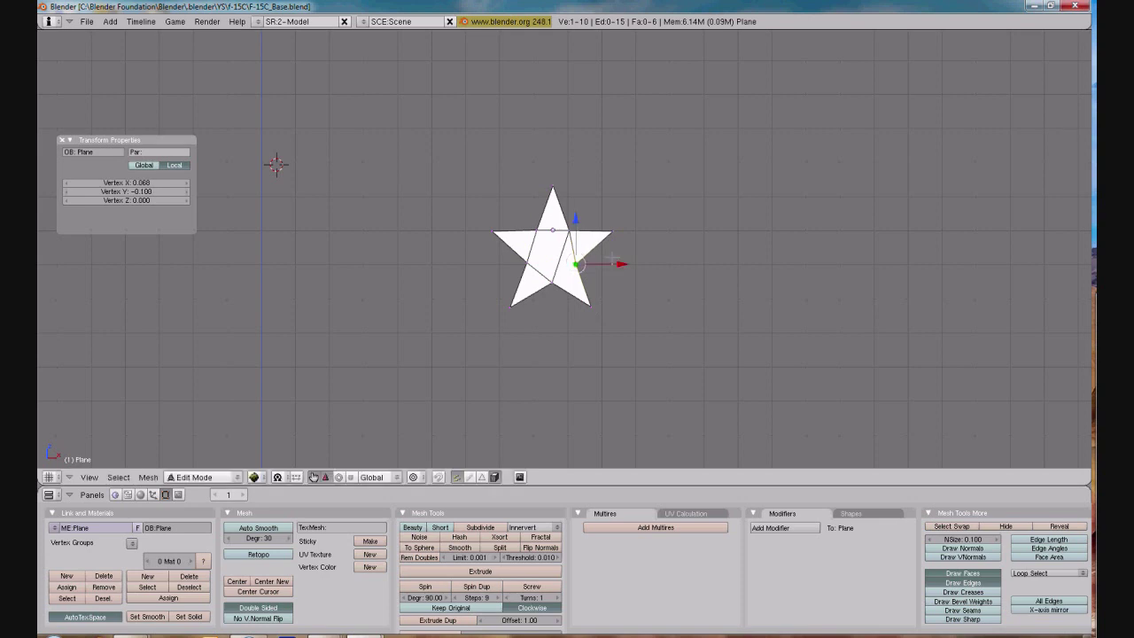
key(a)
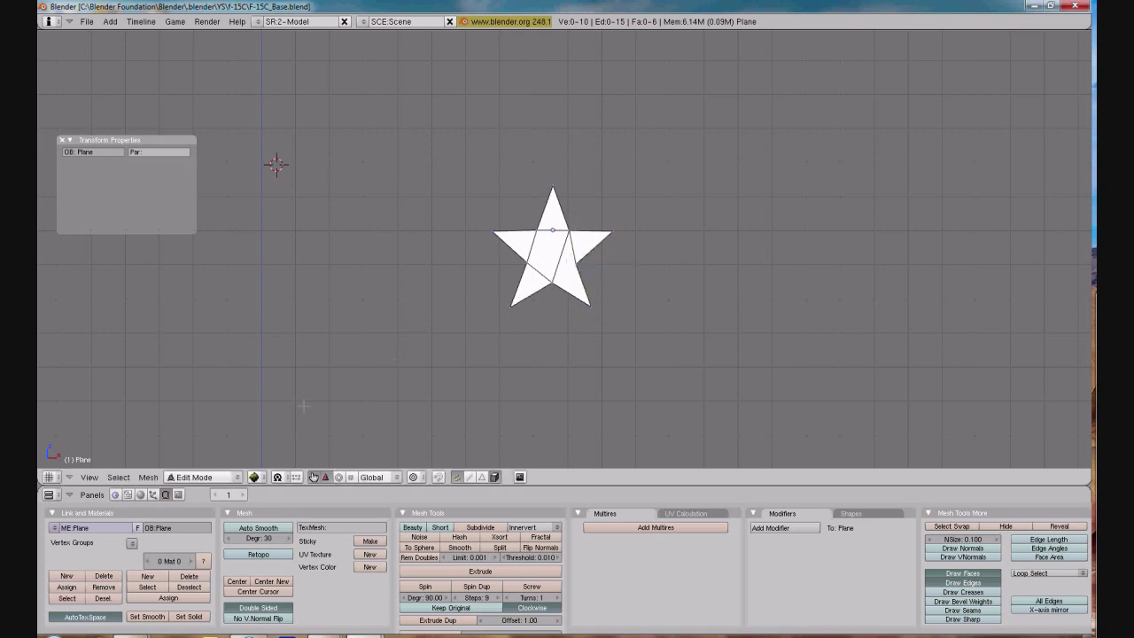
click(236, 480)
Return to Object Mode and zoom out and pan until the whole F-15 profile is visible
click(199, 464)
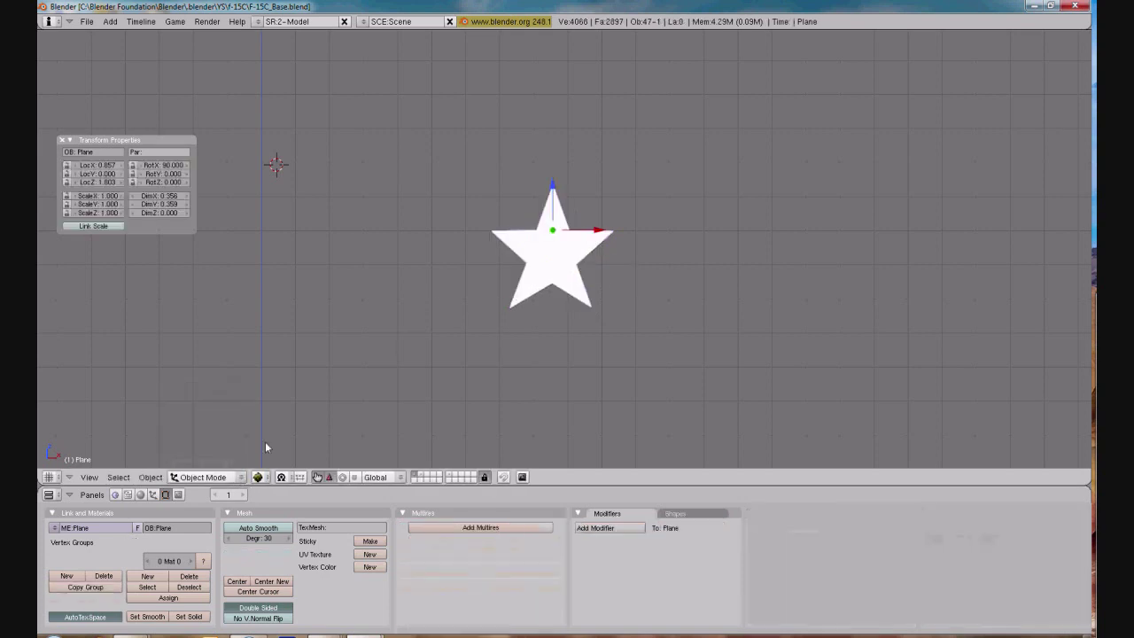
scroll(536, 290, down, 3)
scroll(536, 291, down, 3)
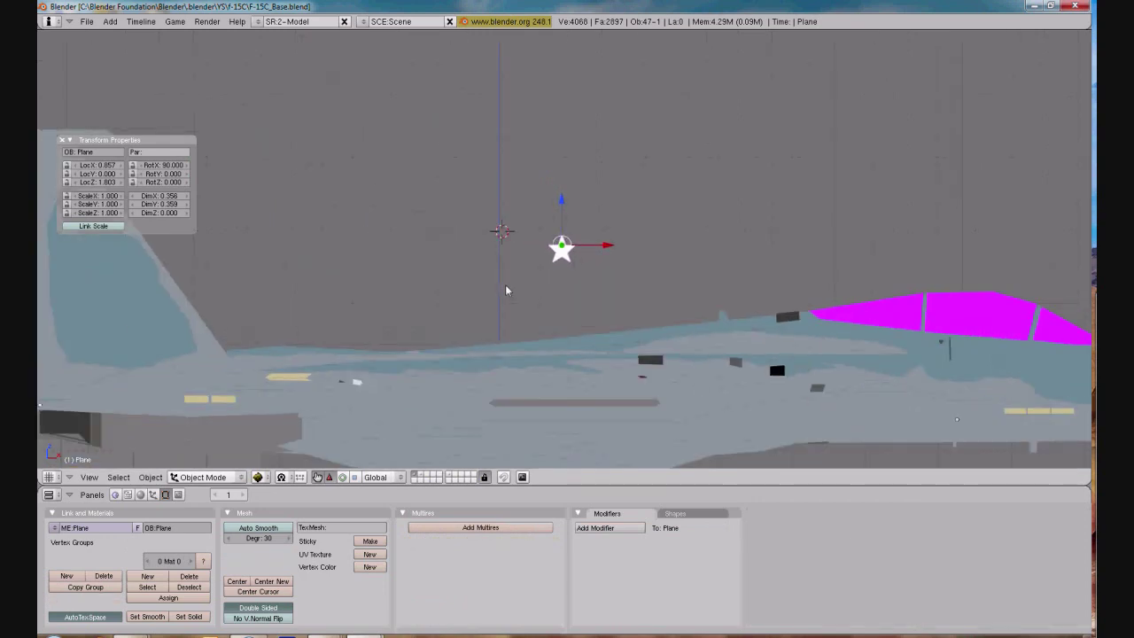
scroll(505, 285, down, 2)
shift+middle_drag(502, 284, 588, 285)
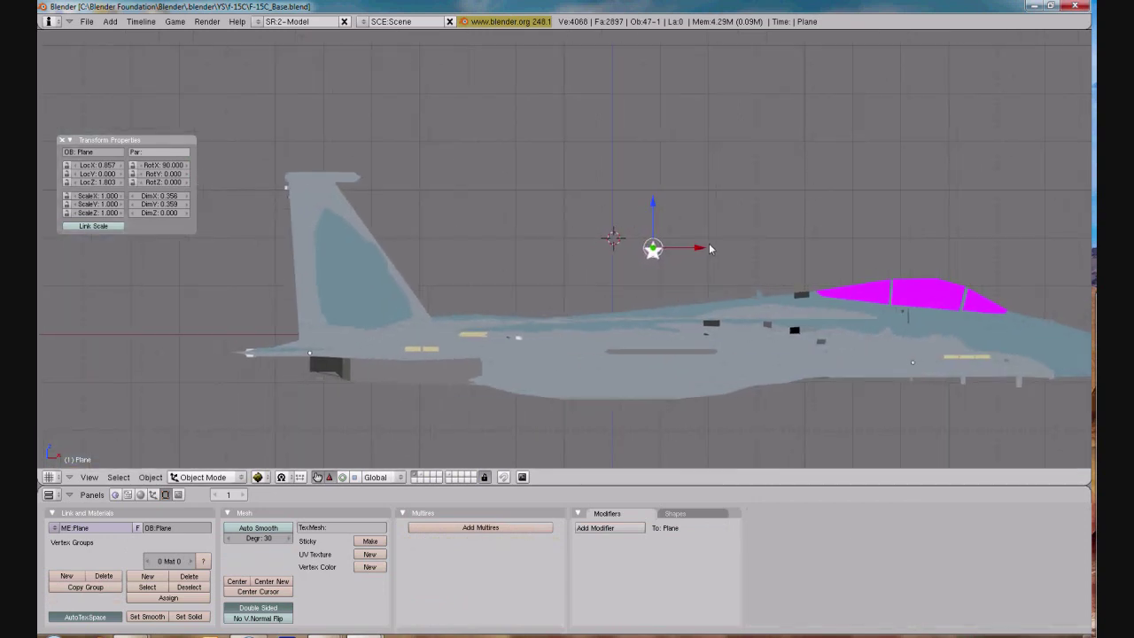
shift+middle_drag(738, 249, 677, 253)
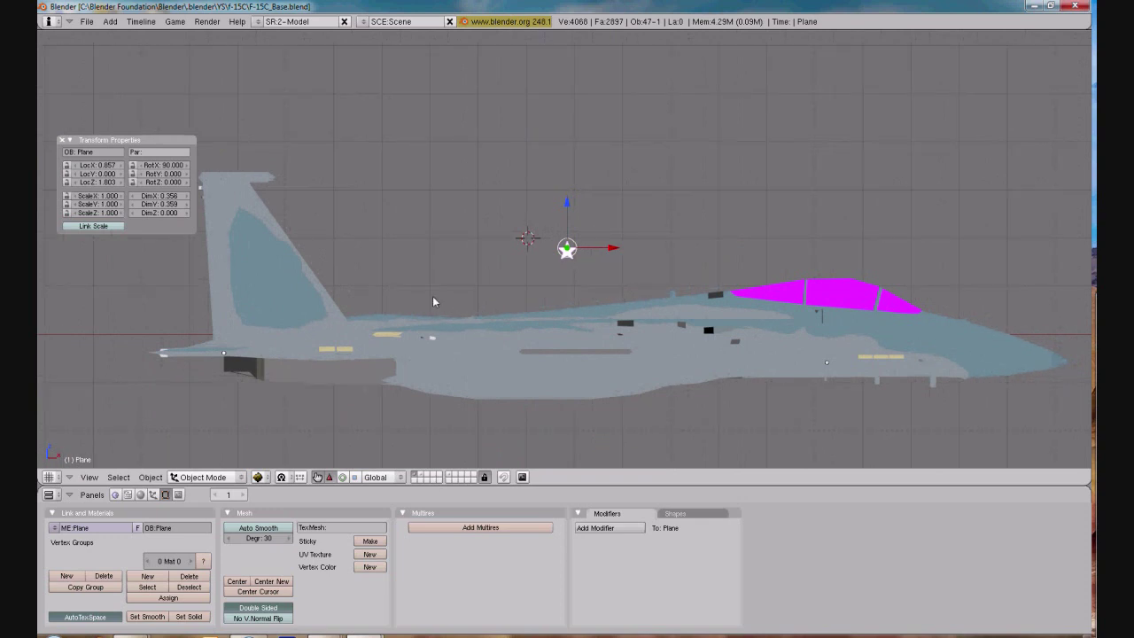
Vertex-paint the whole star dark red (9F0000), then go back to Object Mode
click(229, 477)
click(199, 400)
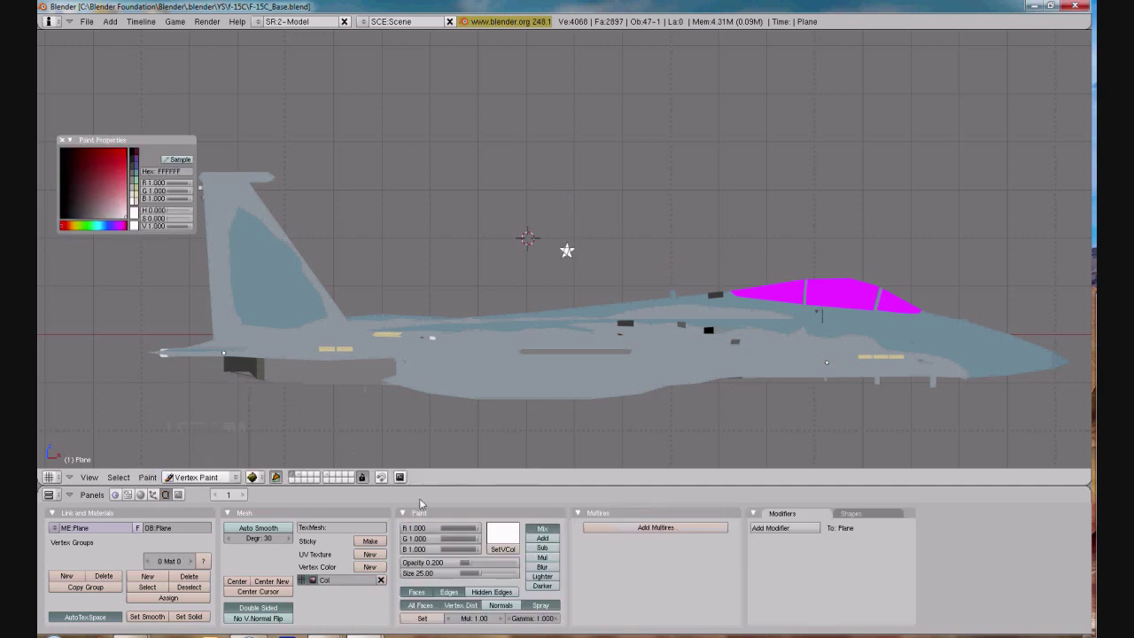
click(505, 532)
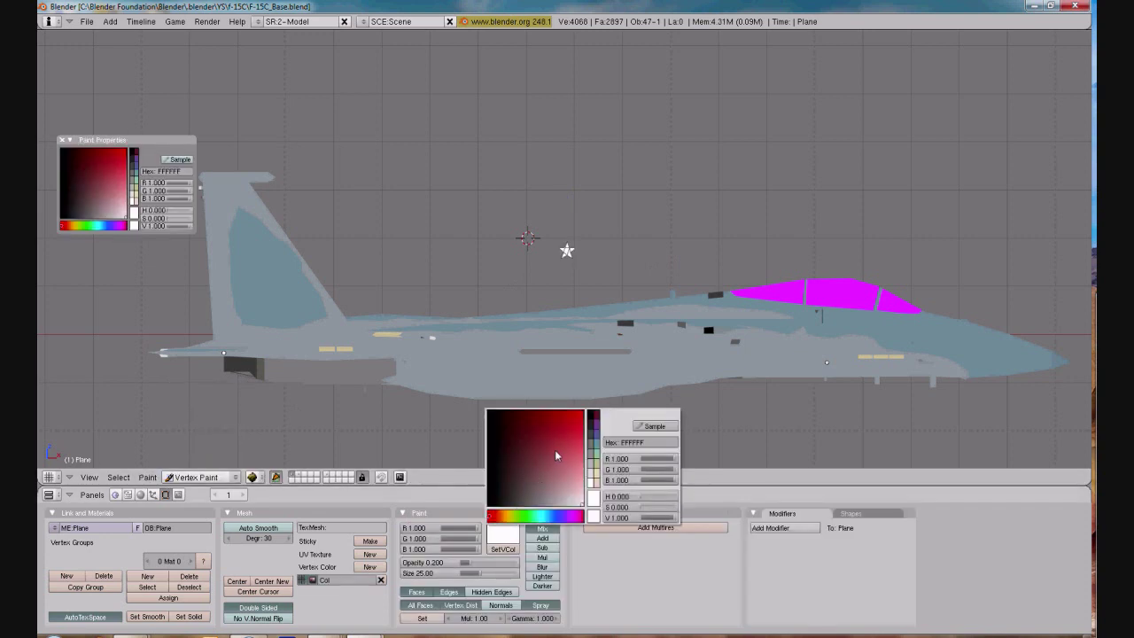
mouse_move(555, 450)
mouse_down()
mouse_move(564, 410)
mouse_move(549, 410)
mouse_up()
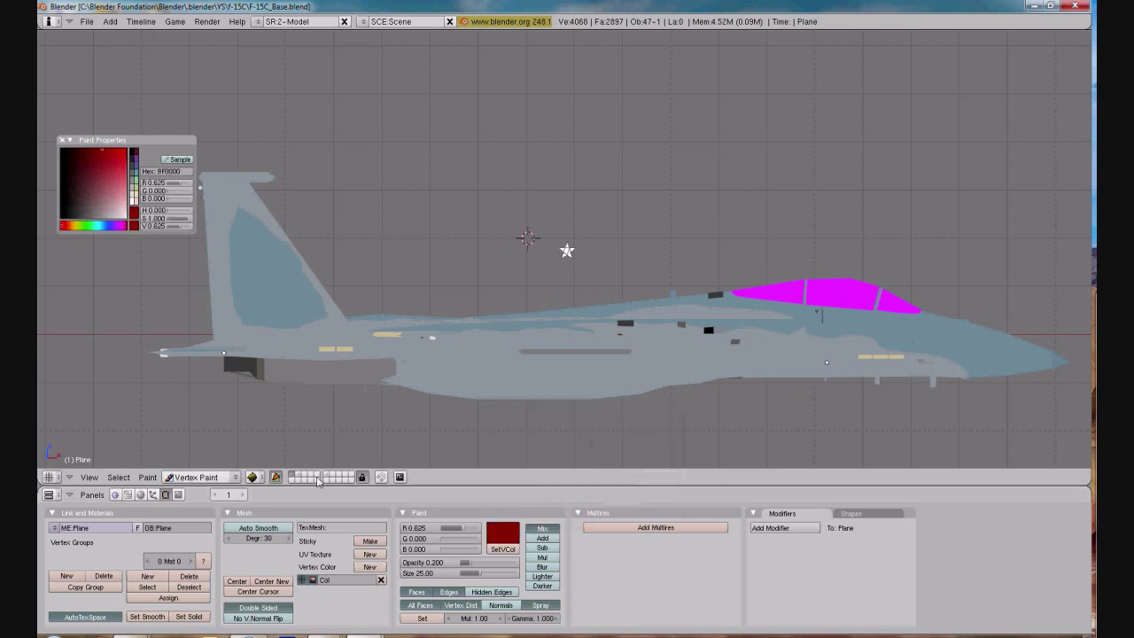
scroll(534, 299, up, 5)
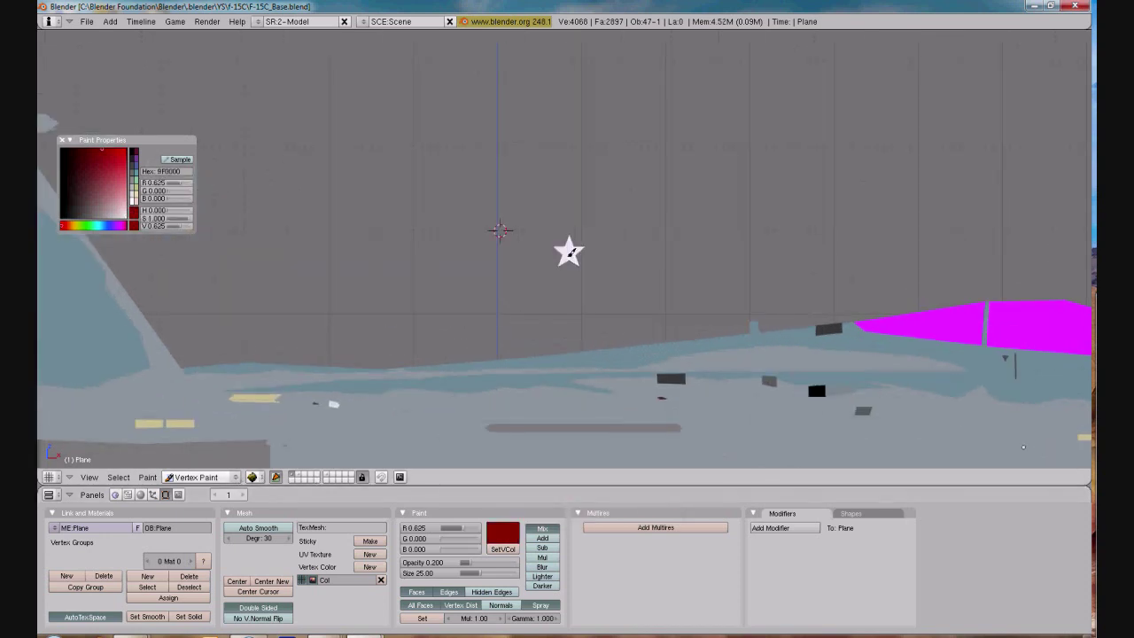
click(510, 552)
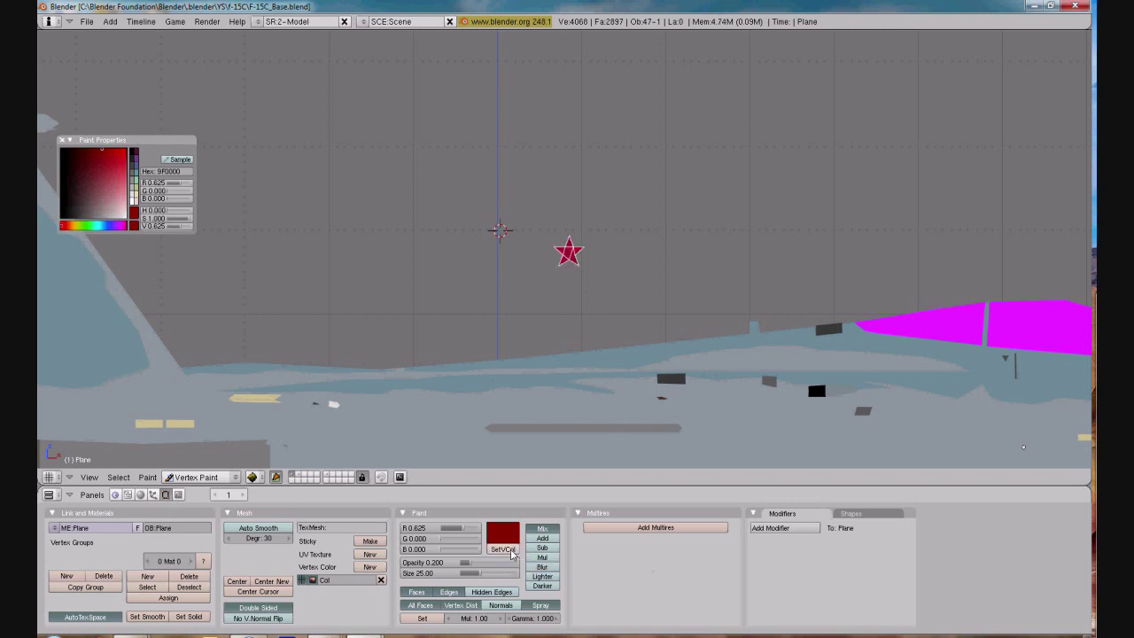
click(237, 479)
click(203, 469)
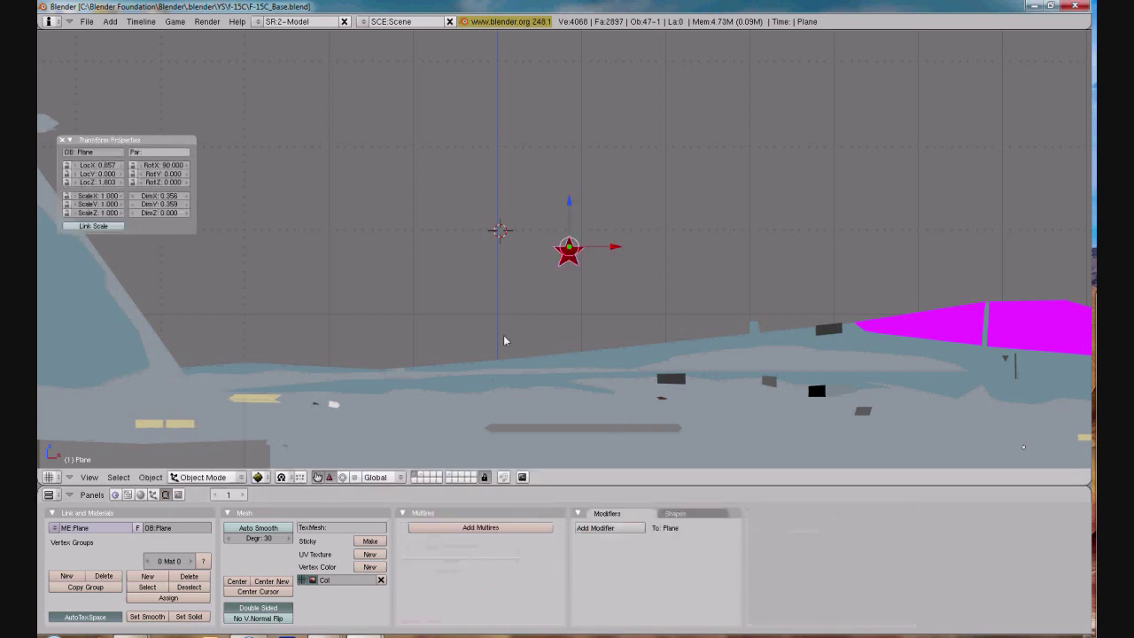
Scale the star to 2.420 and slide it left along X toward the tail fin
scroll(540, 327, down, 3)
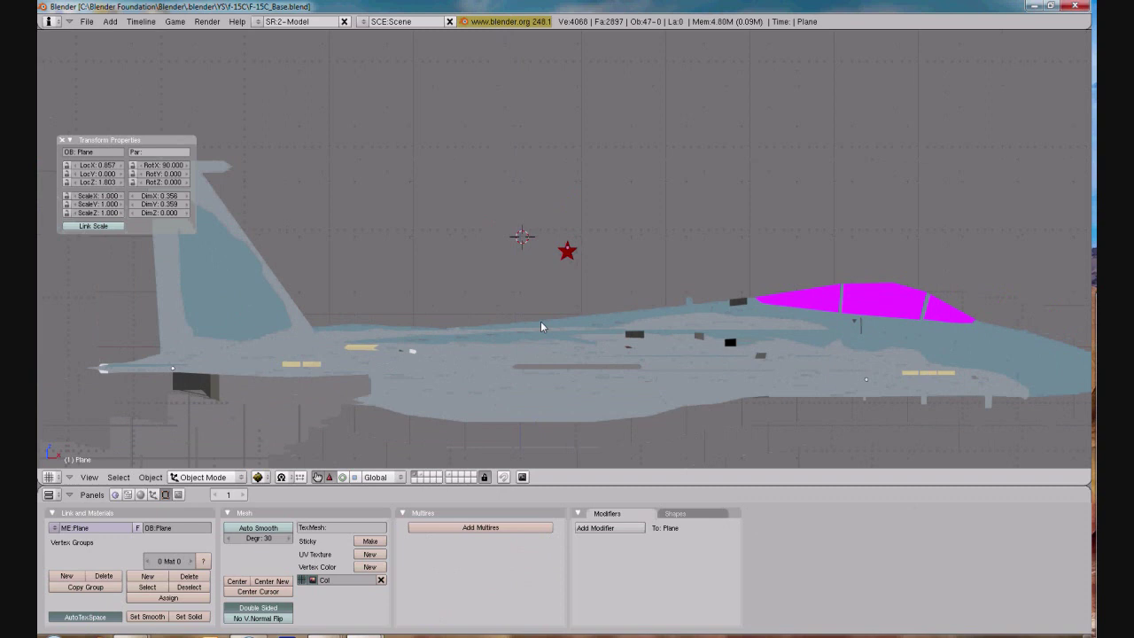
right_click(567, 250)
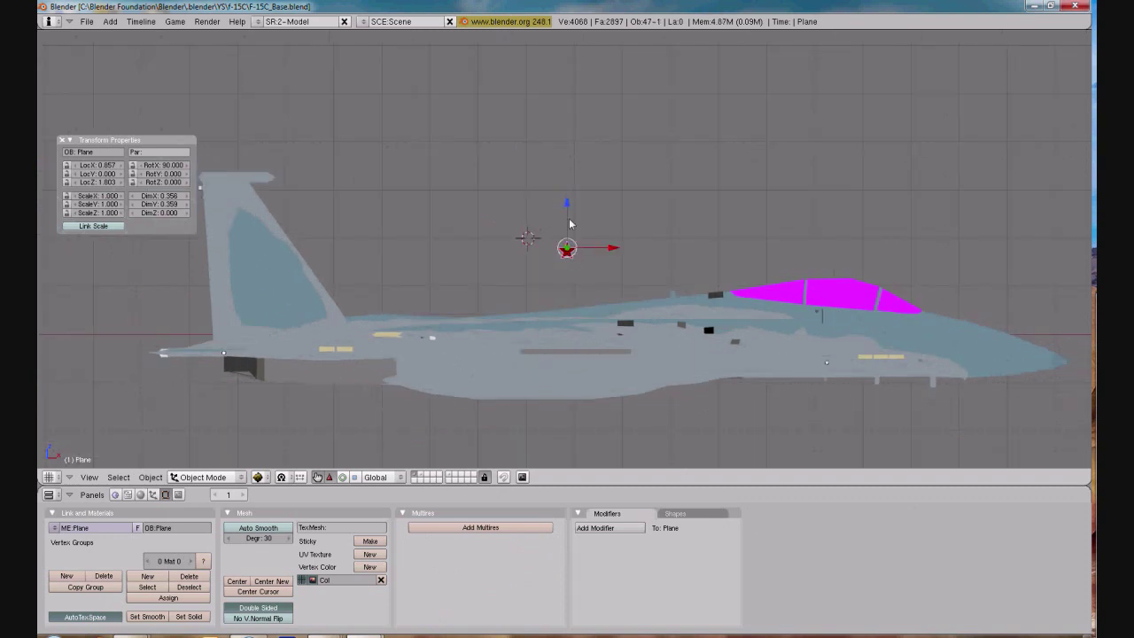
key(s)
click(635, 250)
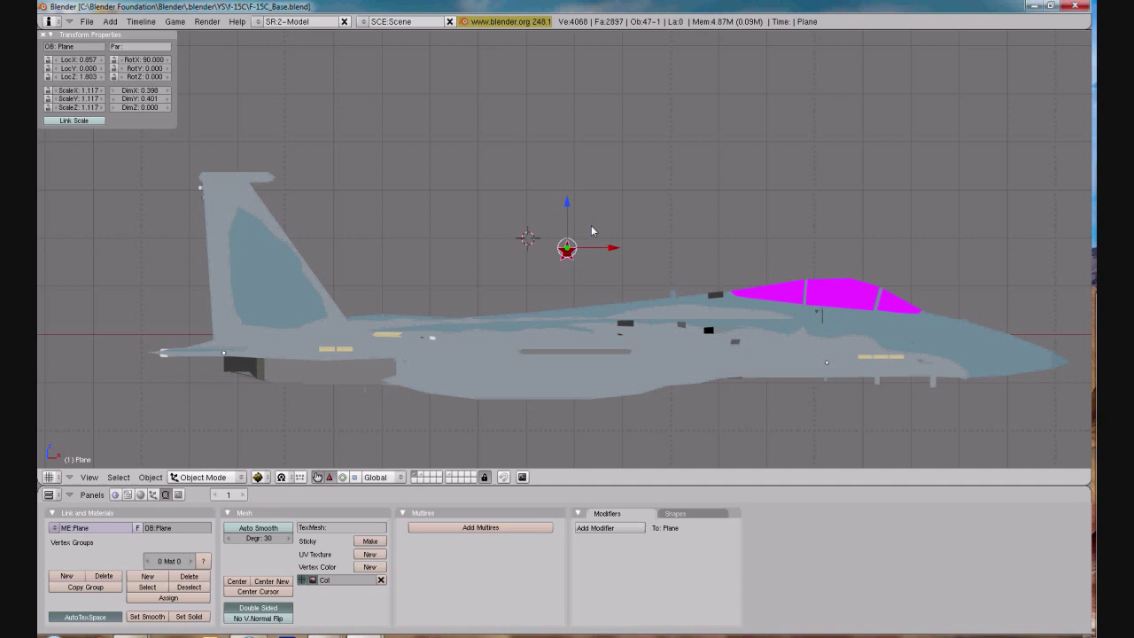
key(s)
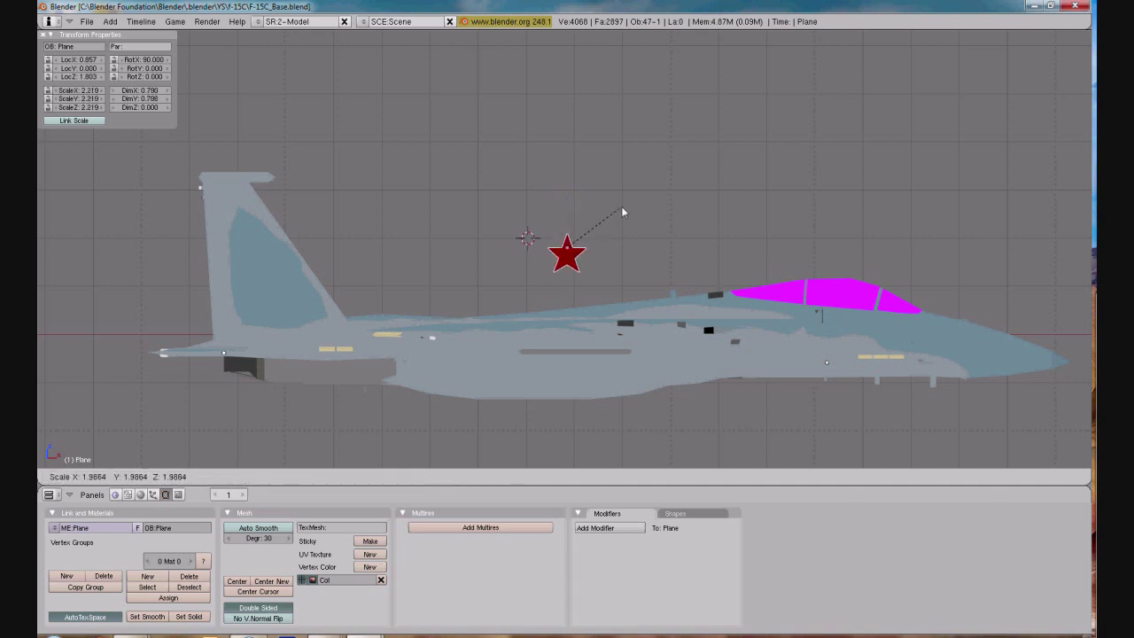
click(628, 210)
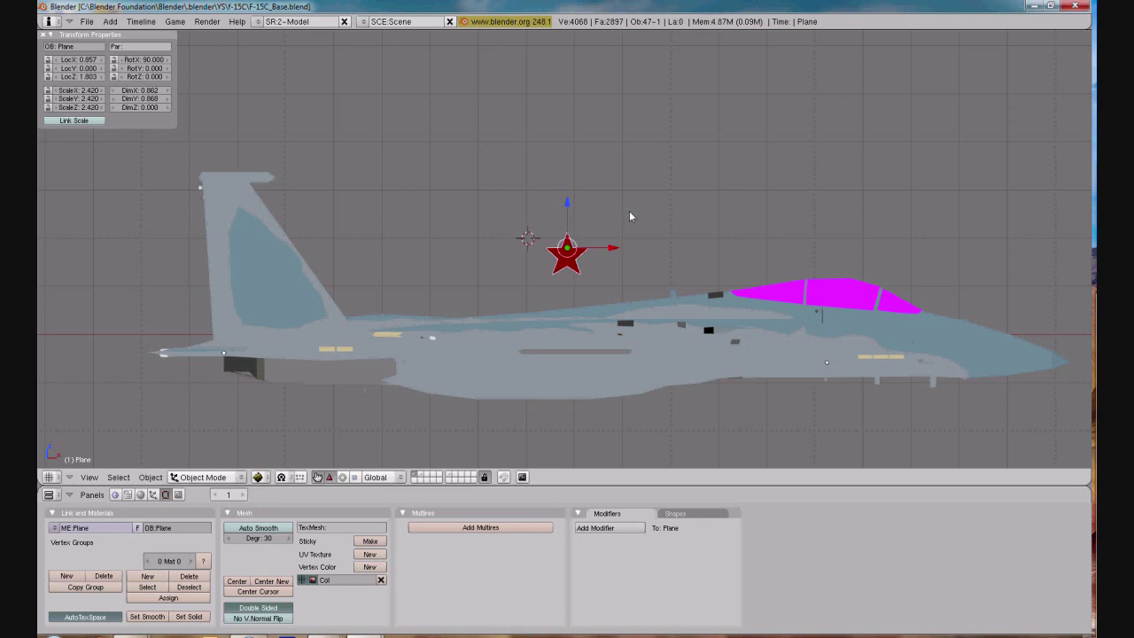
drag(618, 248, 293, 248)
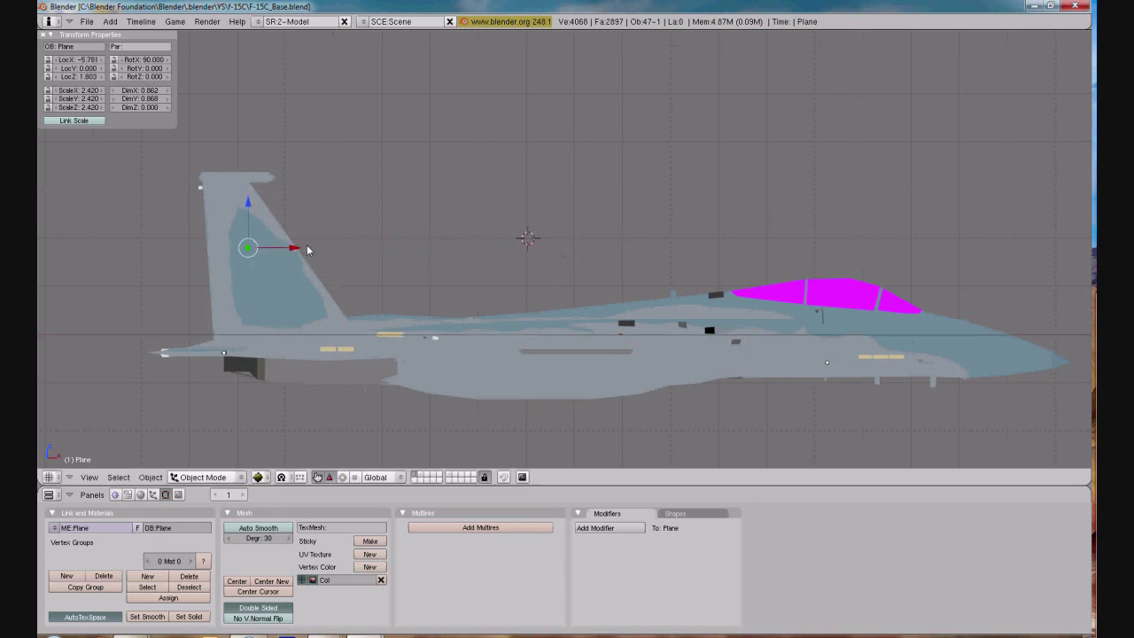
Place the star on the tail fin's side at LocY -1.813, LocZ 1.543
middle_drag(293, 248, 409, 255)
scroll(409, 255, up, 6)
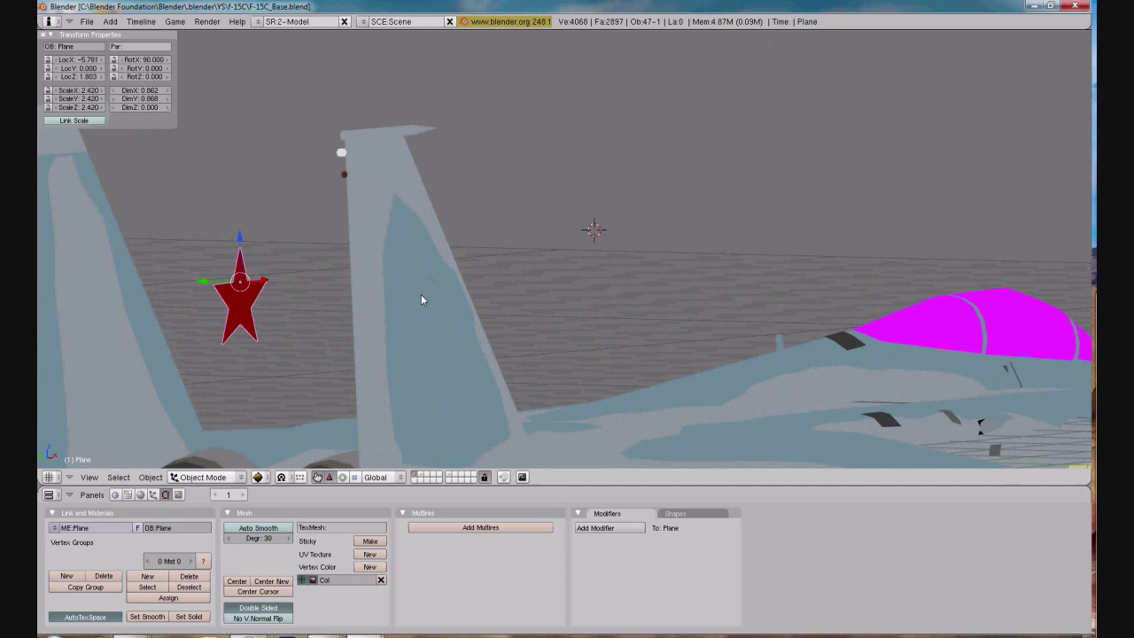
shift+middle_drag(527, 203, 610, 206)
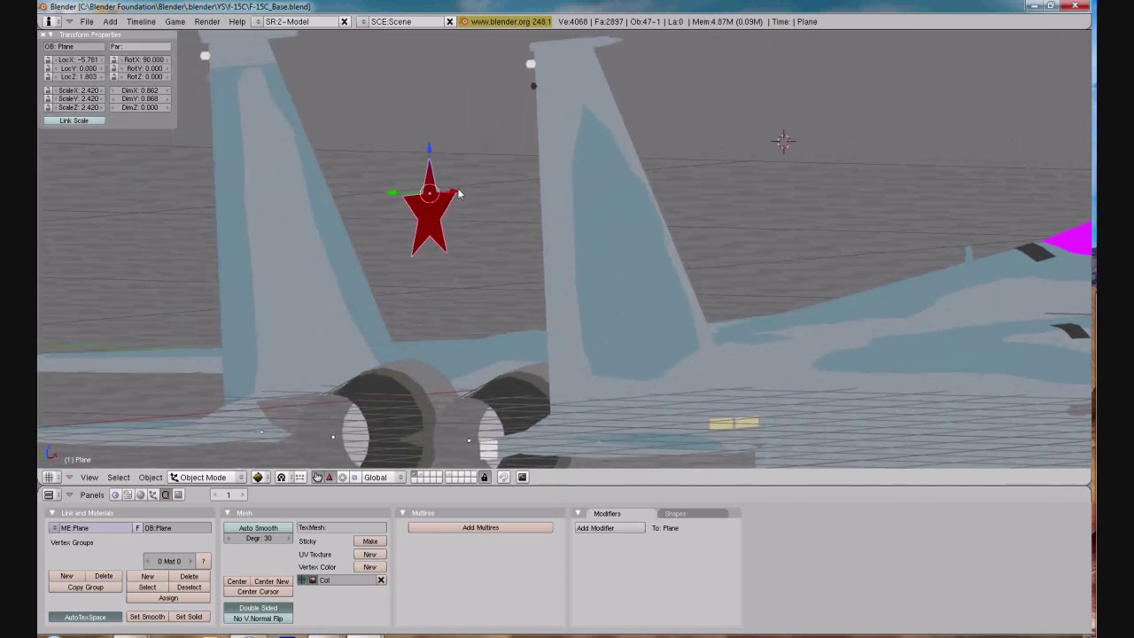
drag(430, 154, 431, 182)
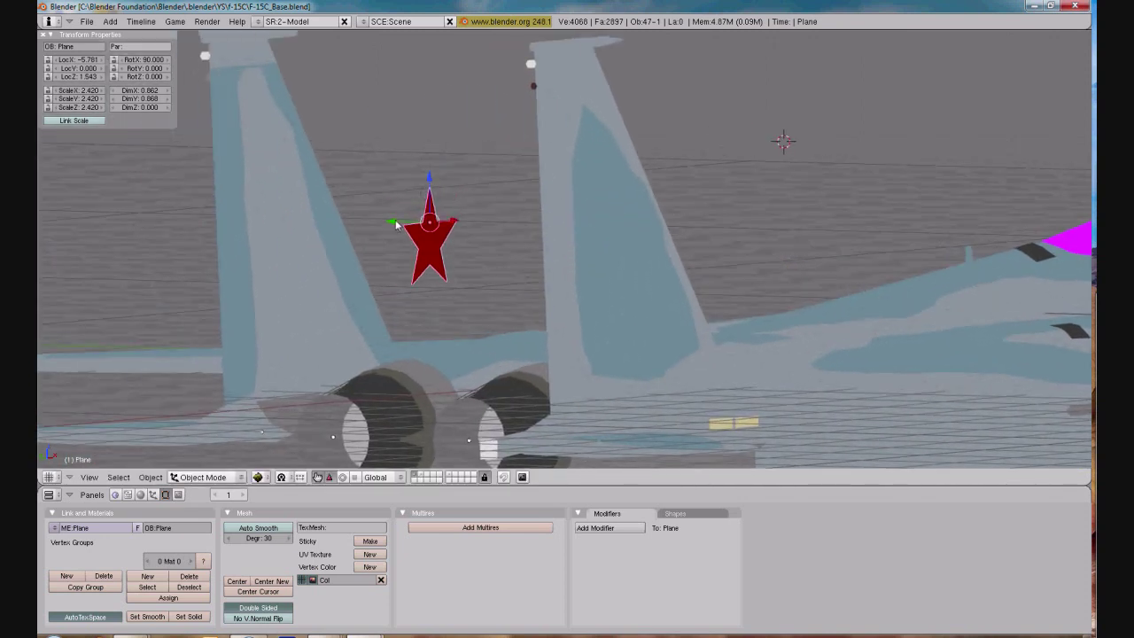
drag(396, 225, 563, 223)
Orbit around the tail to inspect the star, then advance the animation to frame 27
middle_drag(730, 210, 663, 273)
scroll(663, 273, up, 3)
key(KP_3)
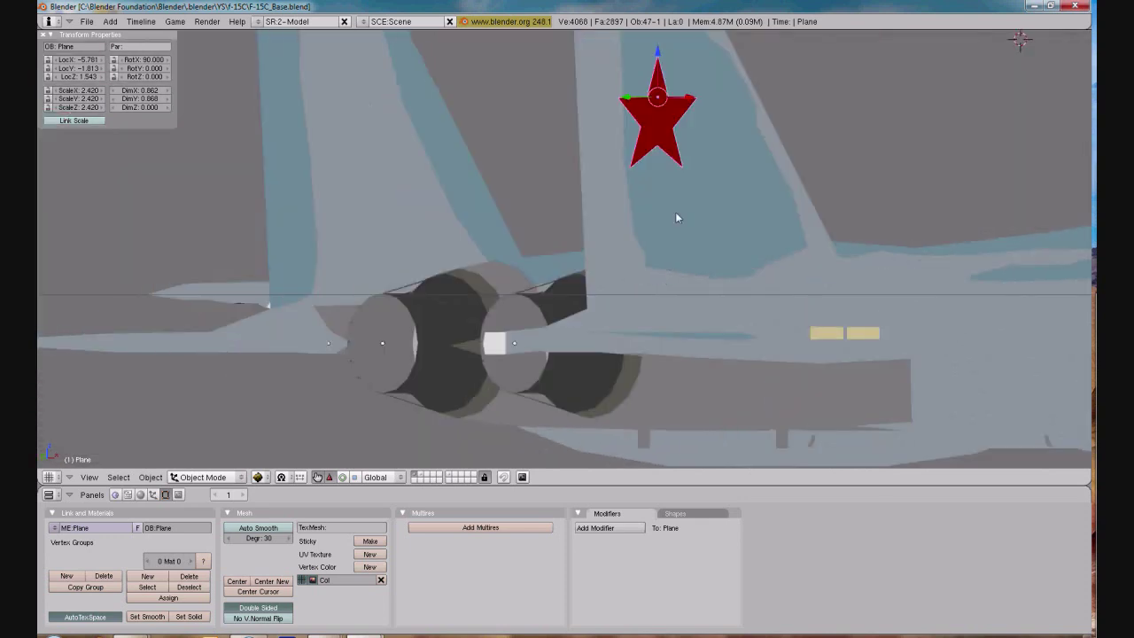
middle_drag(681, 191, 643, 300)
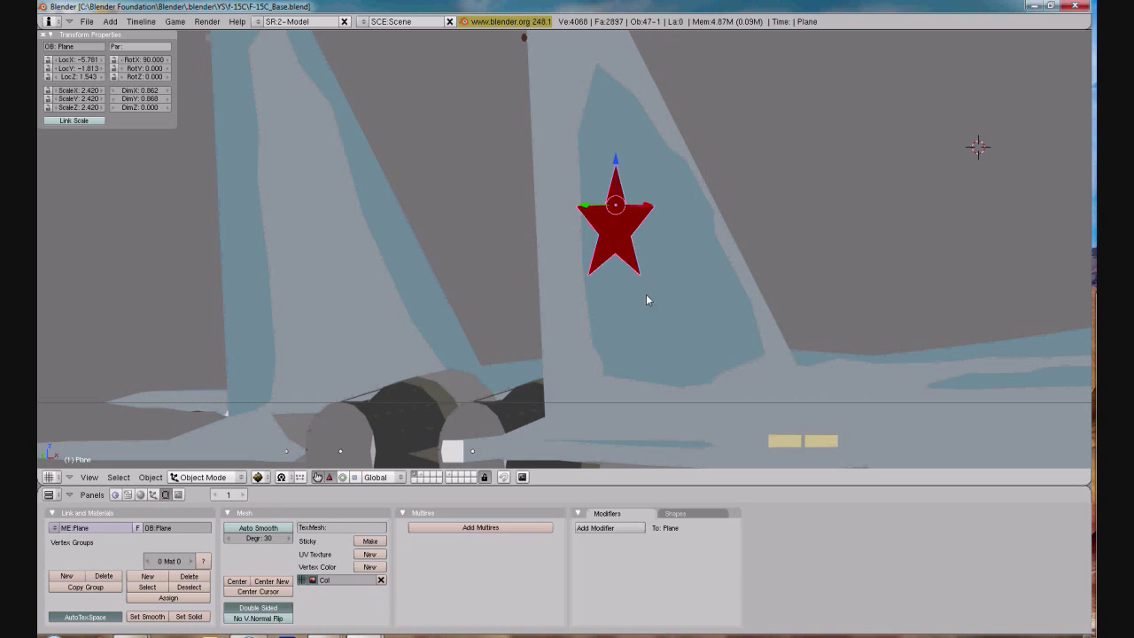
key(Right)
key(Right)
key(Right)
key(Right)
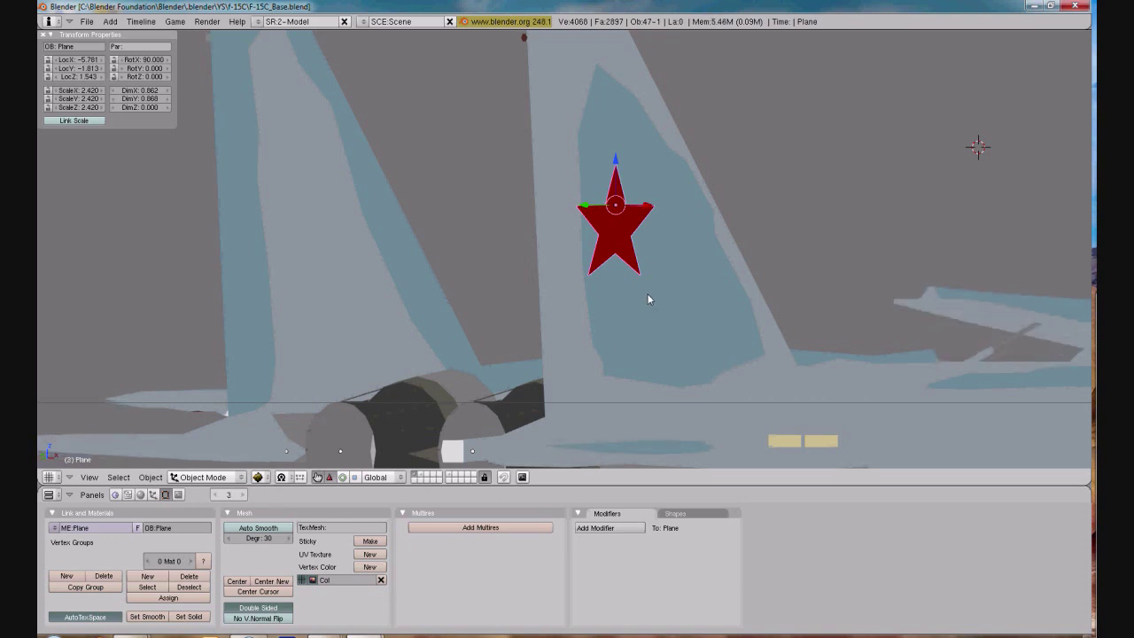
key(Right)
key(Right)
key(Right)
key(Right)
key(Right)
key(Right)
key(Right)
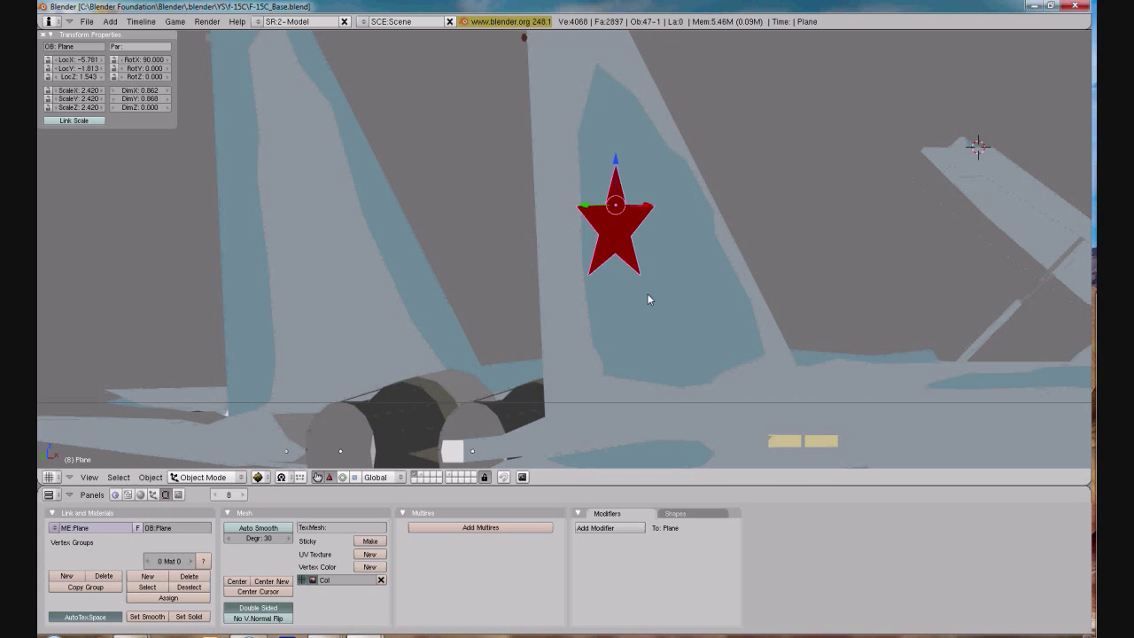
key(Right)
key(Right)
key(Right)
key(Right)
key(Right)
key(Right)
key(Right)
key(Right)
key(Right)
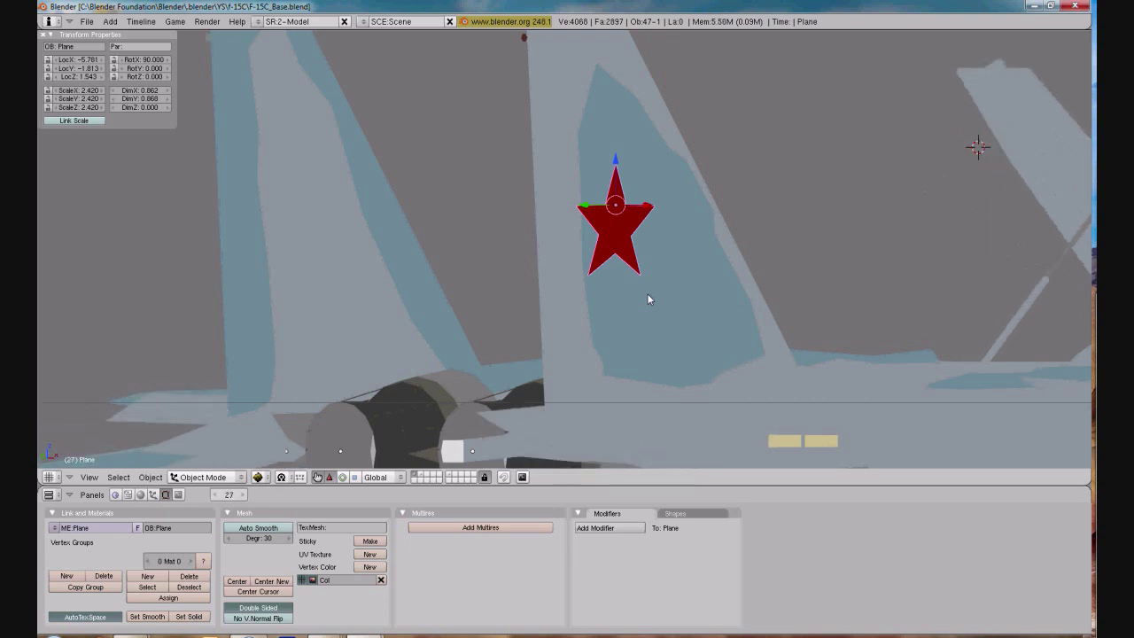
Step the animation forward to frame 73 watching star and rudder, then jump back to frame 1
key(Up)
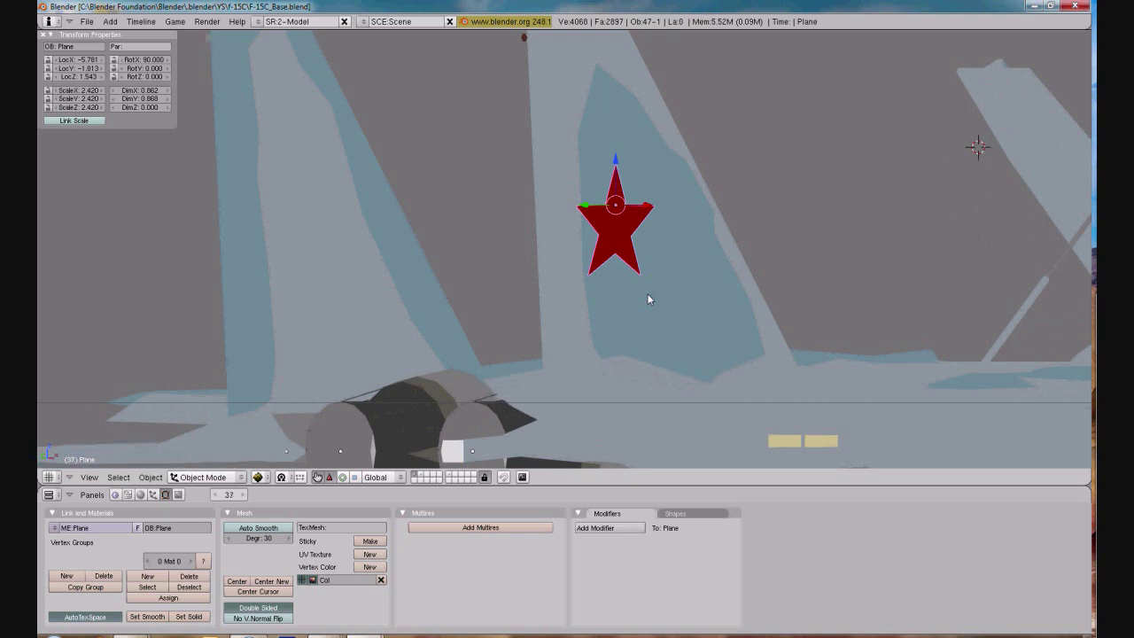
key(Up)
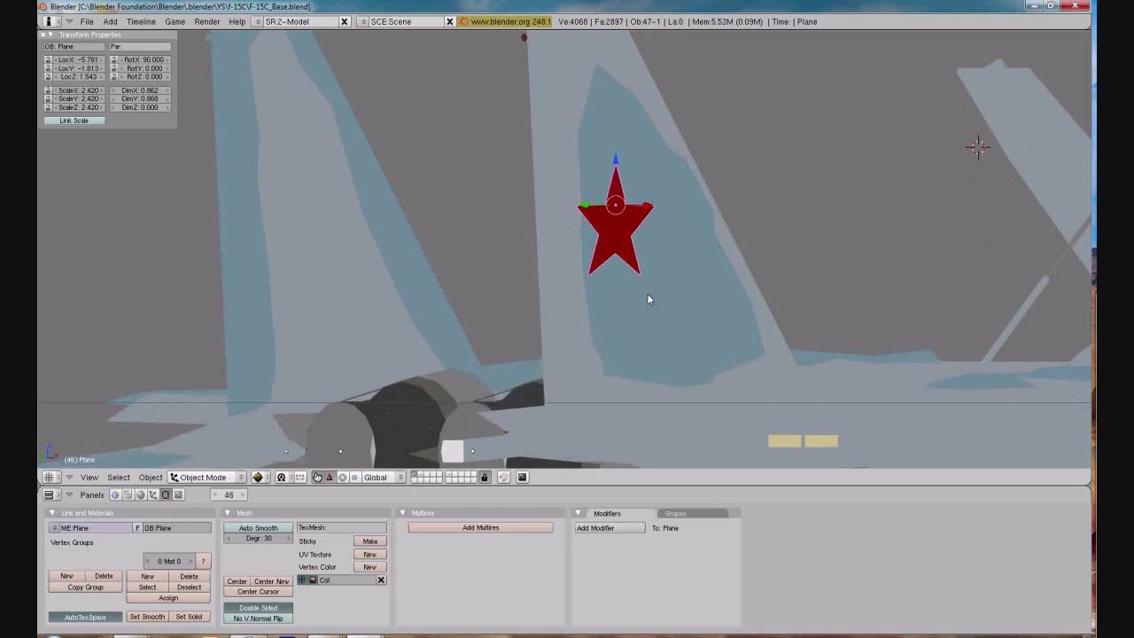
key(Right)
key(Right)
key(Right)
key(Right)
key(Right)
key(Right)
key(Right)
key(Right)
key(Right)
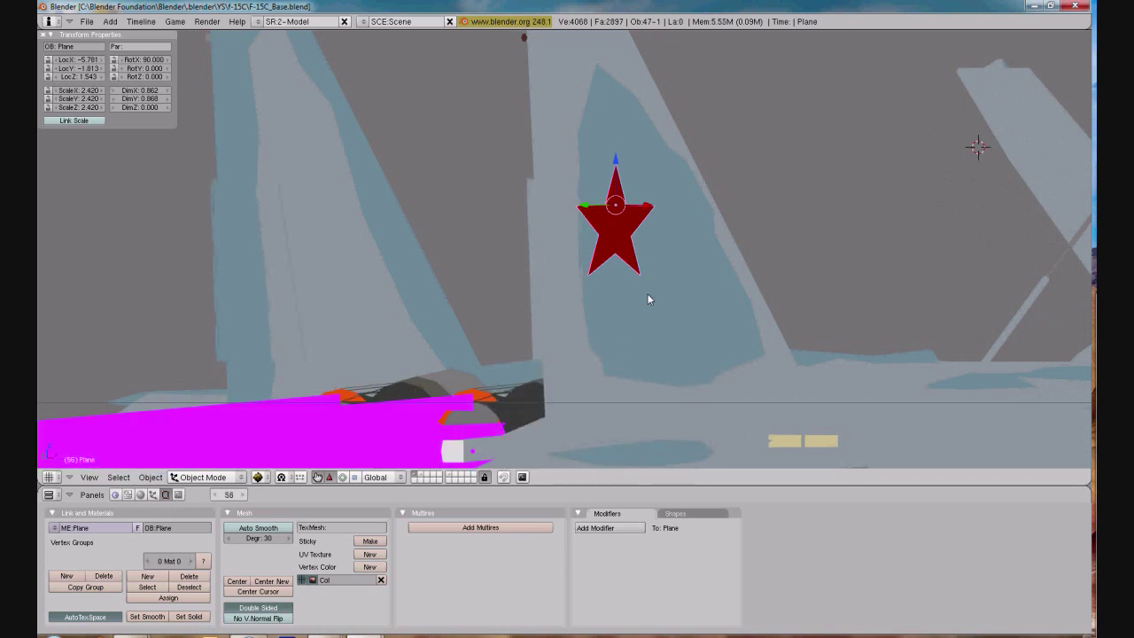
key(Right)
key(Right)
key(Right)
key(Right)
key(Right)
key(Right)
key(Right)
key(Right)
key(Right)
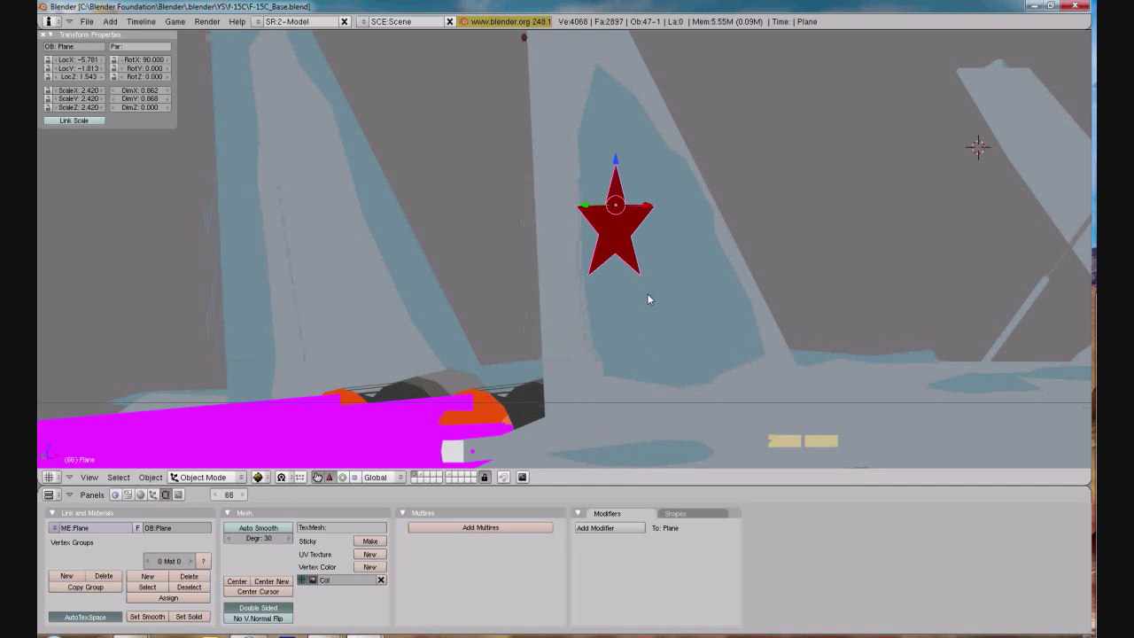
key(Right)
key(Right)
key(Right)
key(Right)
key(Right)
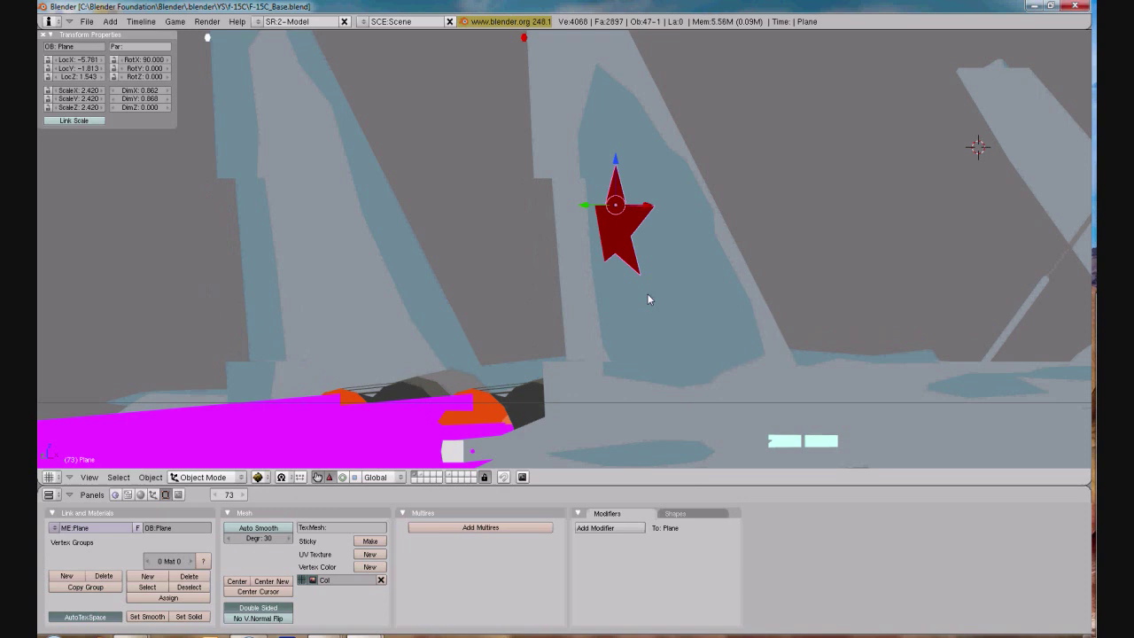
key(shift+Left)
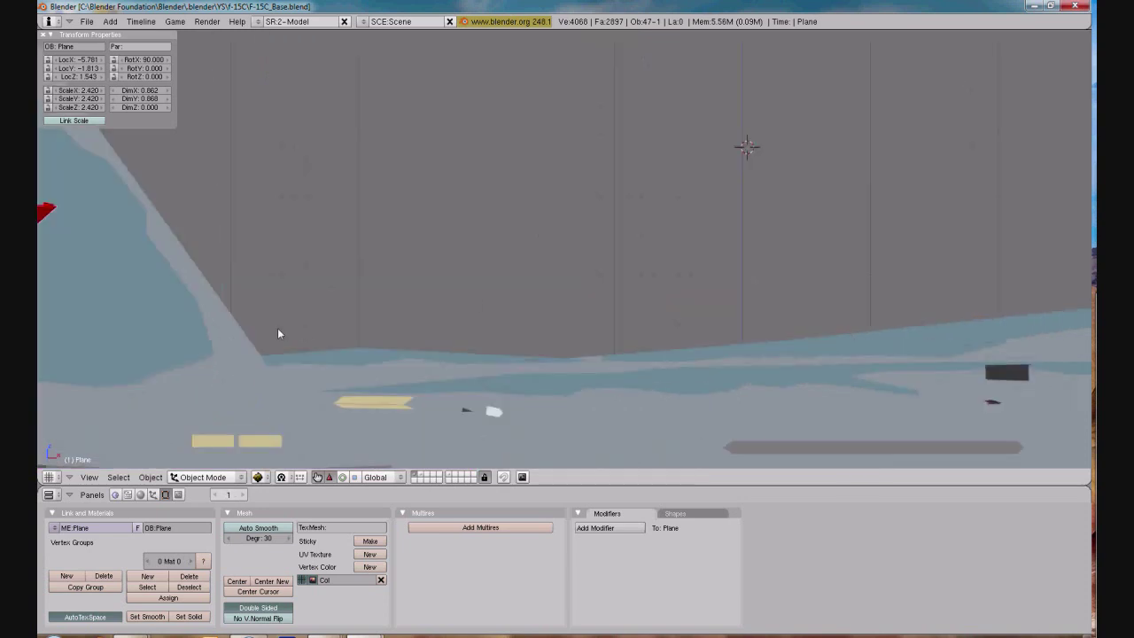
Switch the viewport to Wireframe drawing to see the star outline over the fin's mesh edges
middle_drag(278, 328, 787, 328)
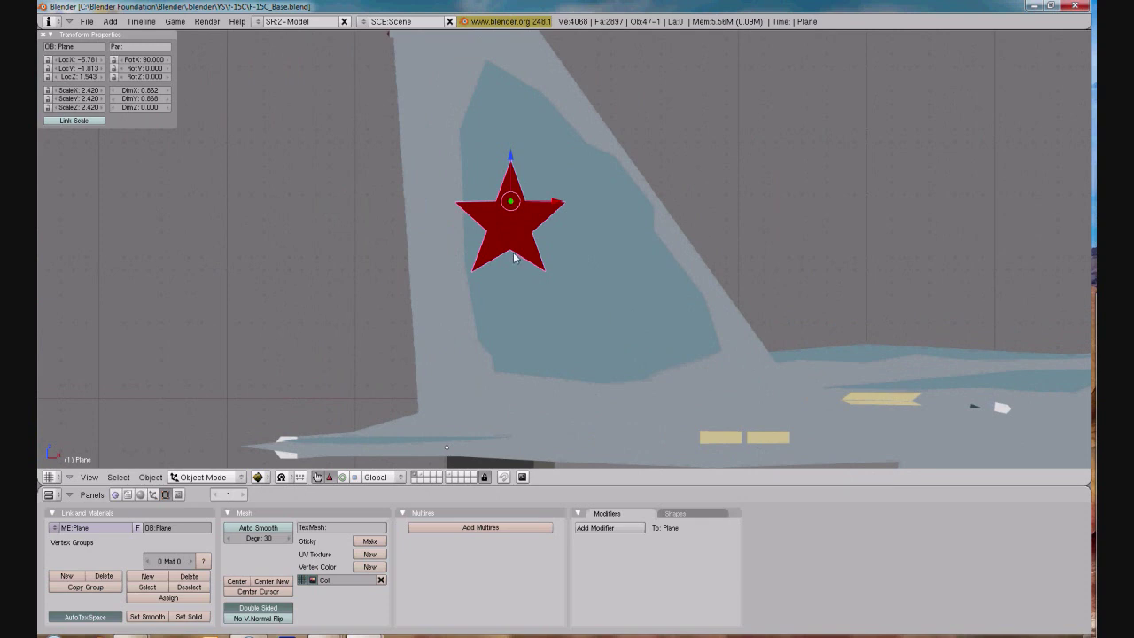
scroll(504, 240, up, 2)
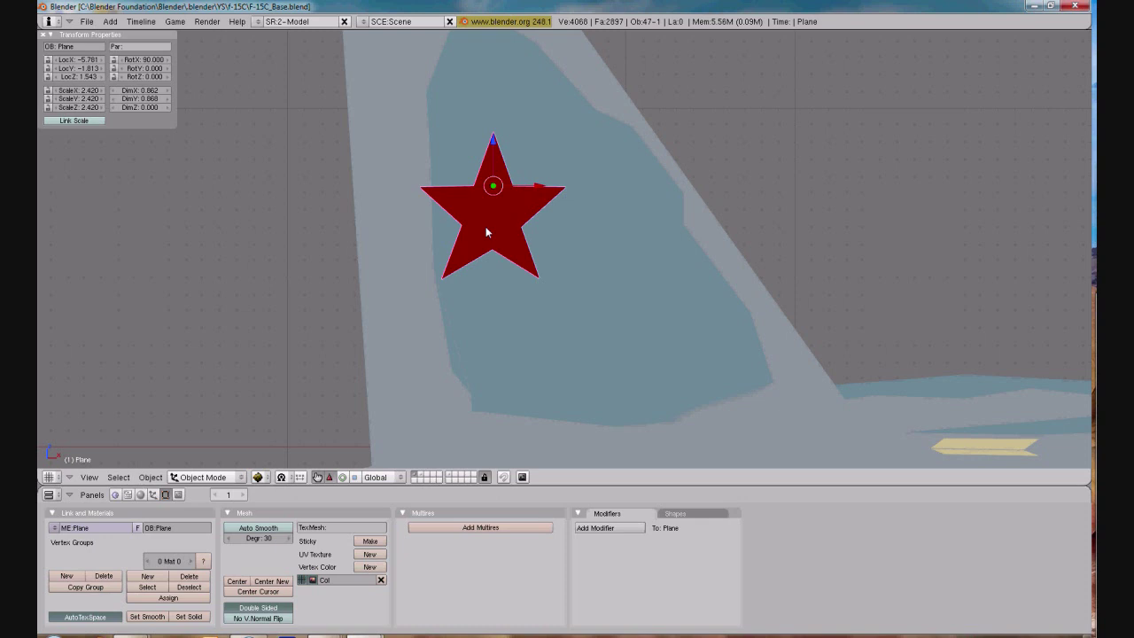
click(258, 476)
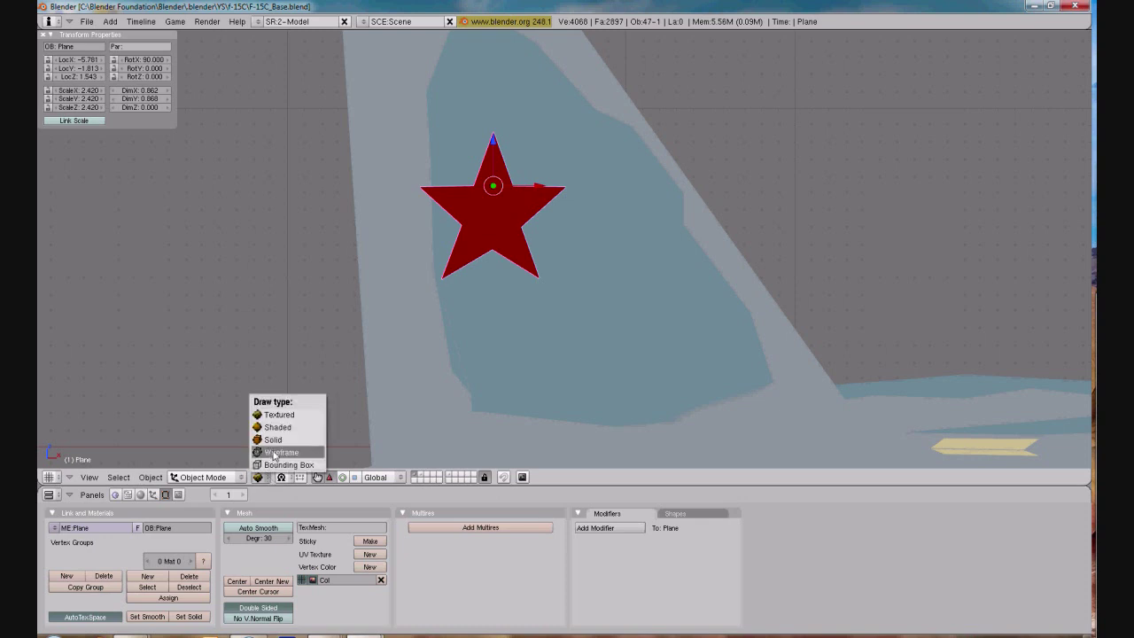
click(275, 453)
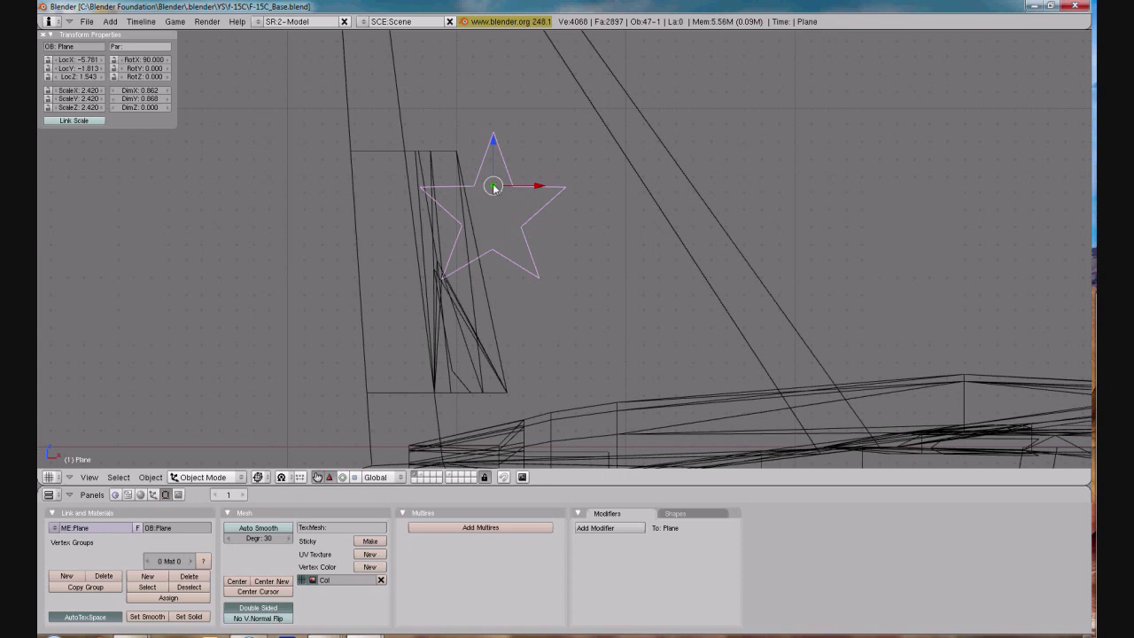
Enter Edit Mode on the star plane, select all its vertices, and zoom in on it
key(Tab)
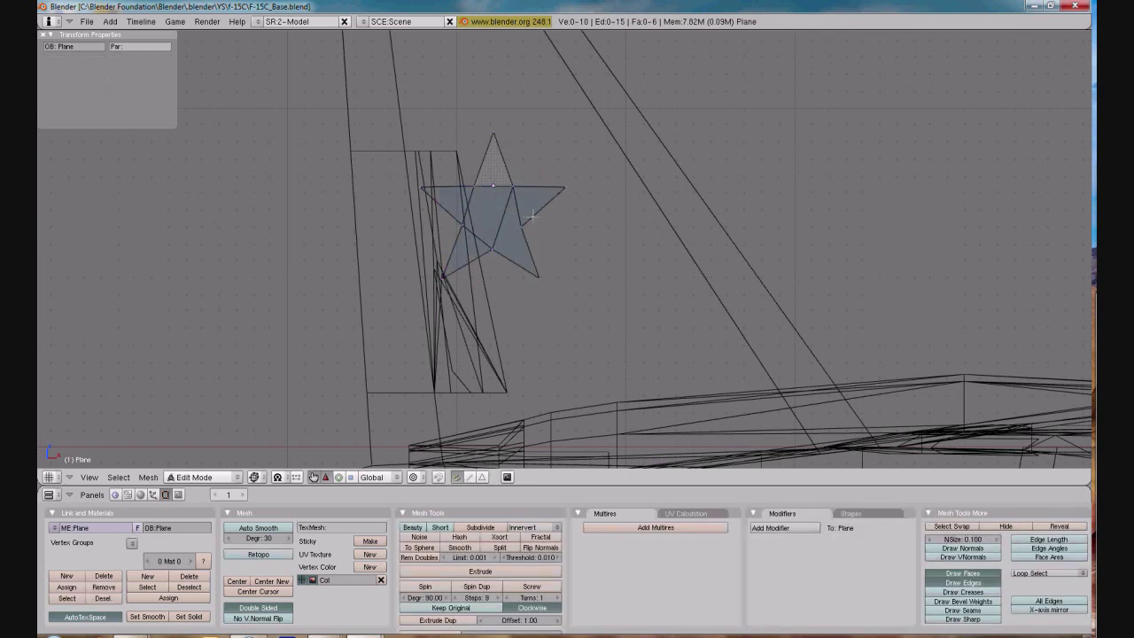
key(a)
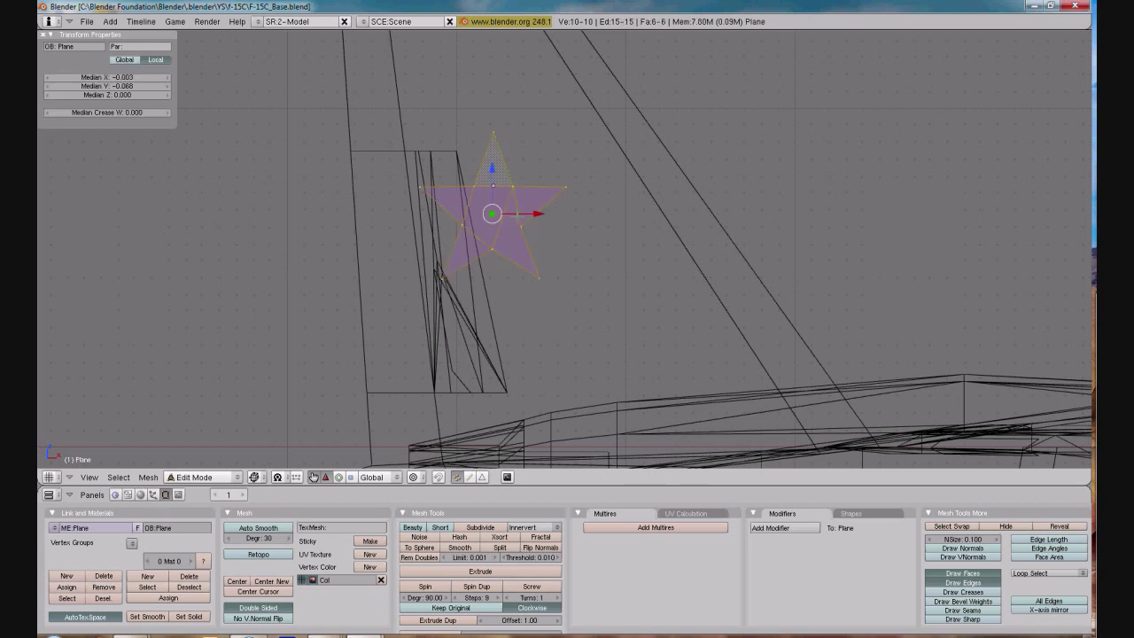
scroll(476, 222, up, 4)
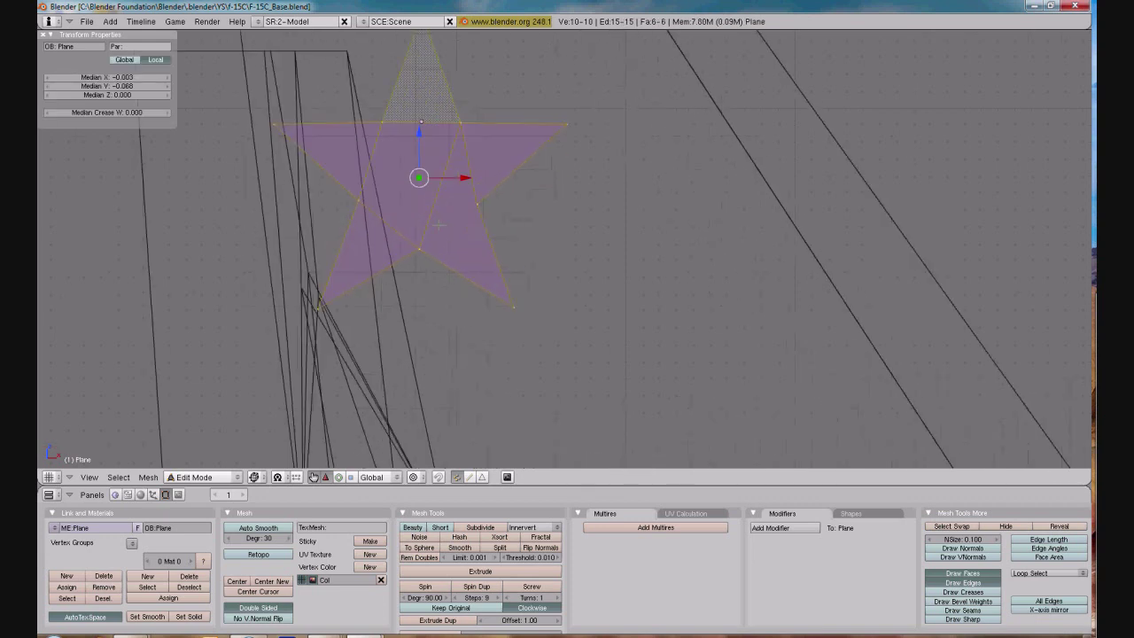
shift+middle_drag(441, 223, 568, 291)
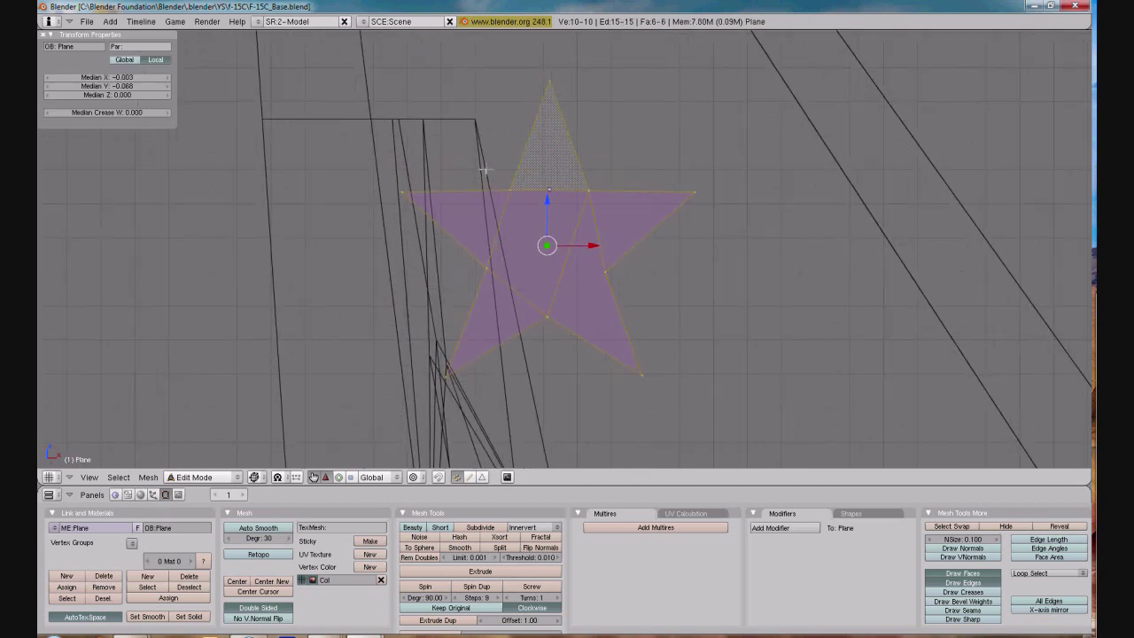
Cut the star with Knife (Exact) along the rudder hinge line, then deselect all
key(k)
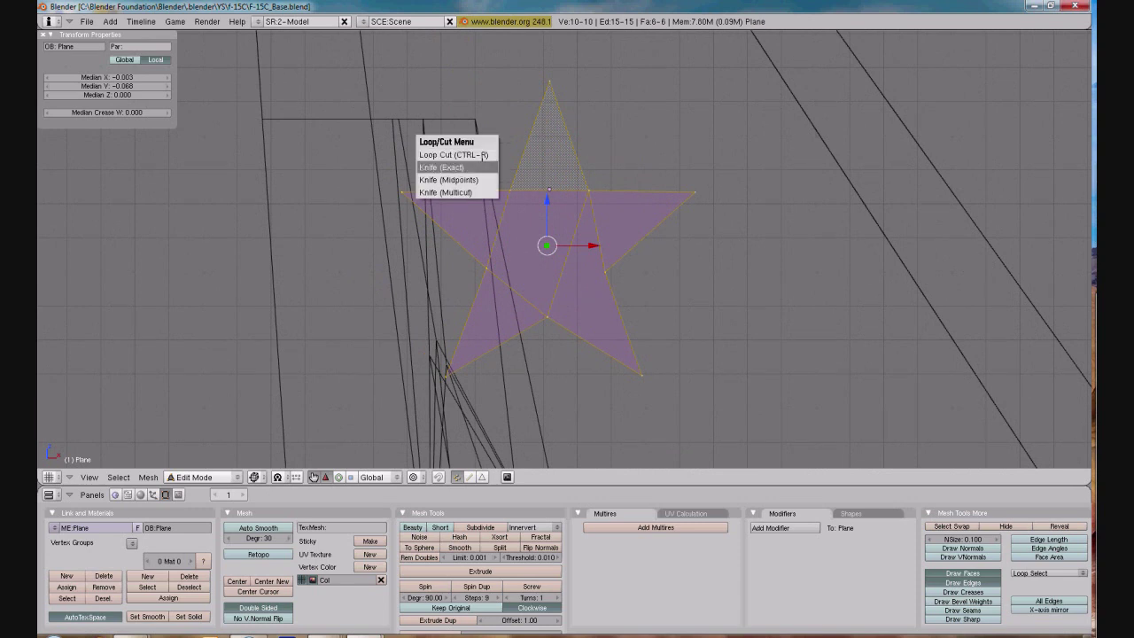
click(470, 166)
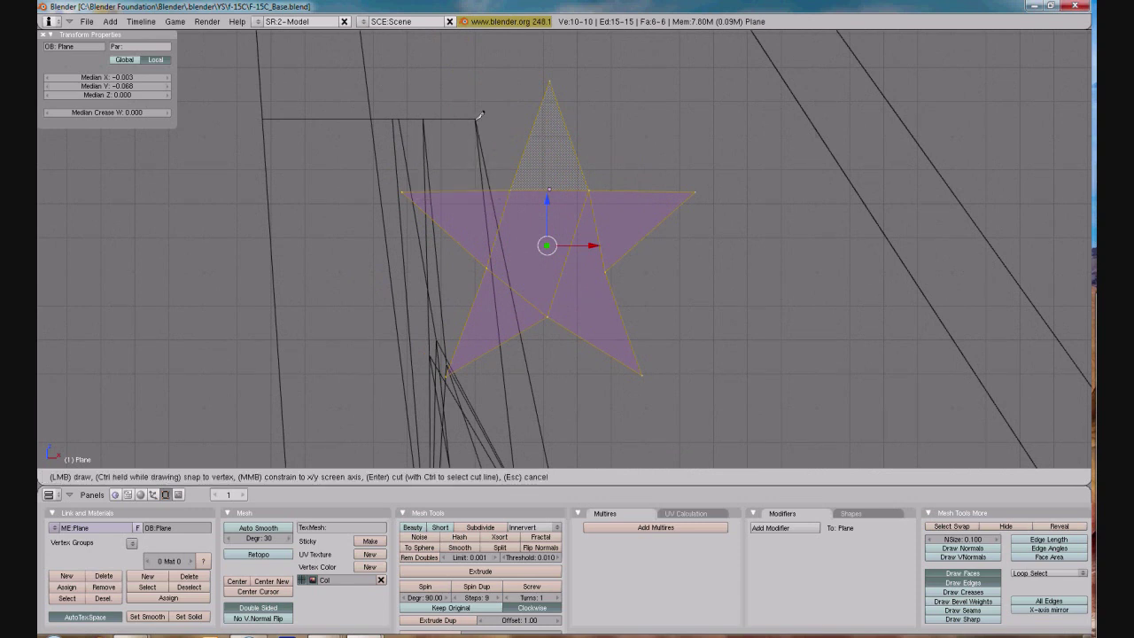
drag(477, 117, 533, 359)
key(Return)
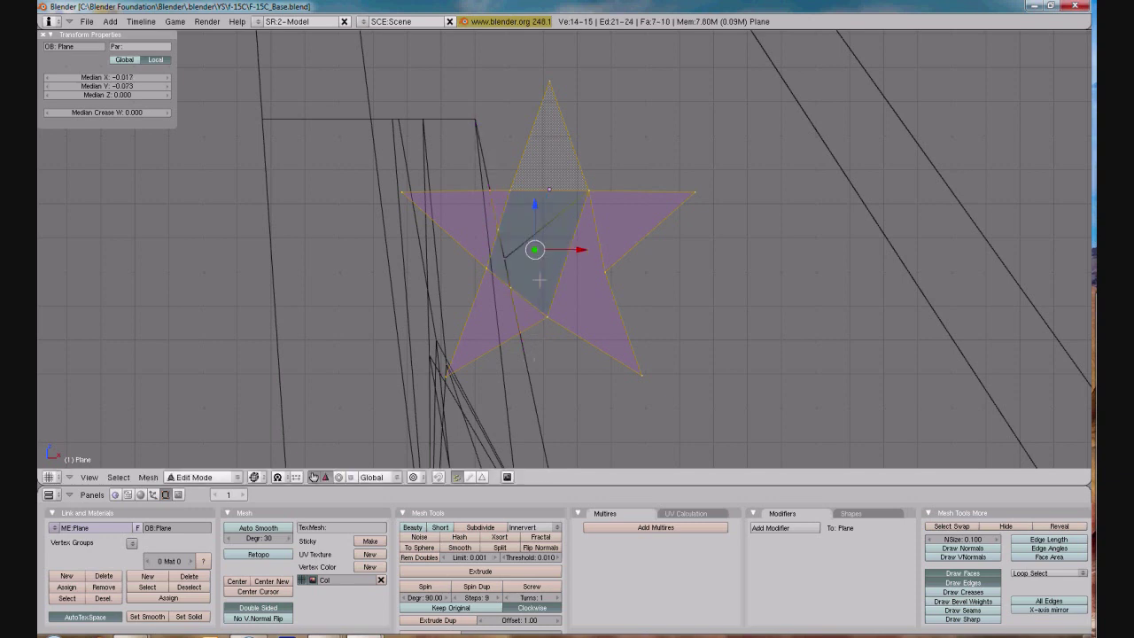
key(a)
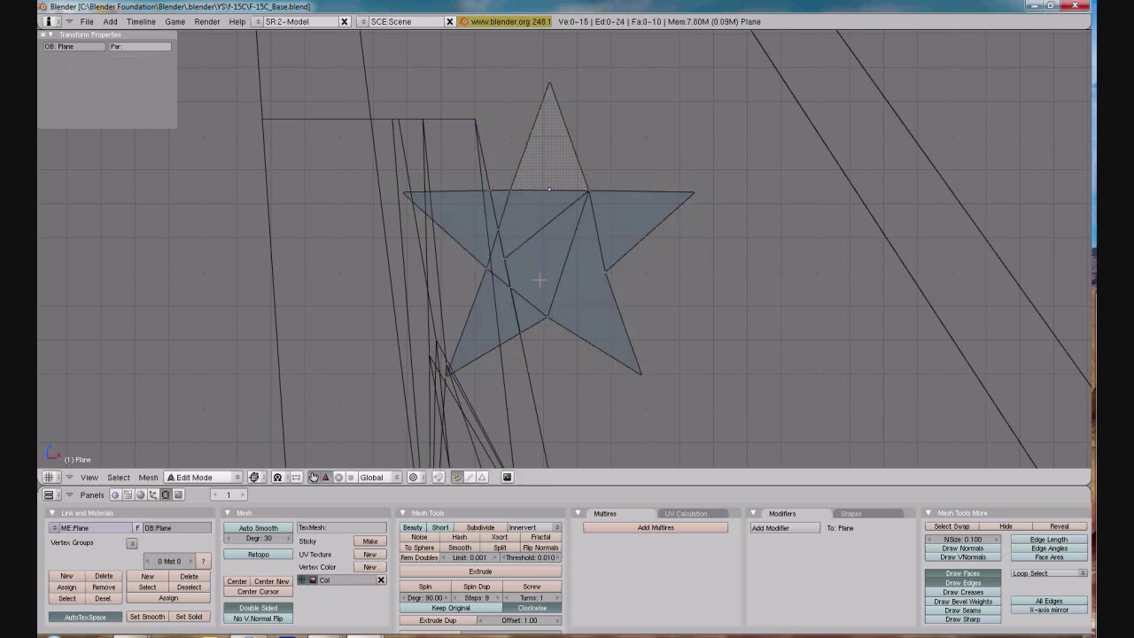
Switch to Textured display and, in Face select mode, select the three star faces left of the cut
click(257, 479)
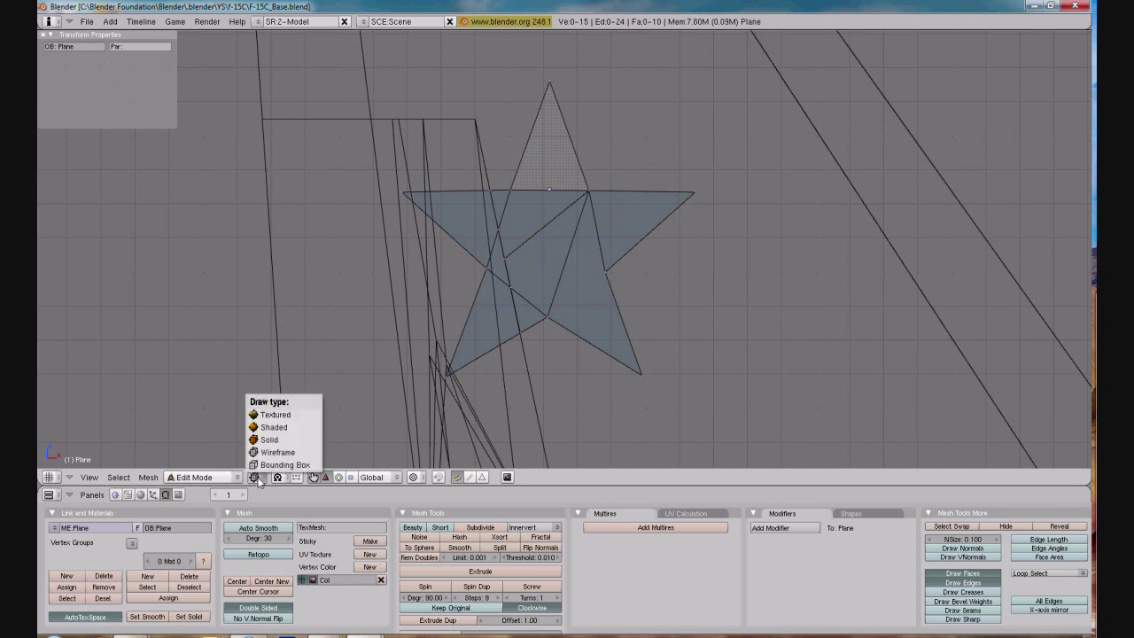
click(278, 415)
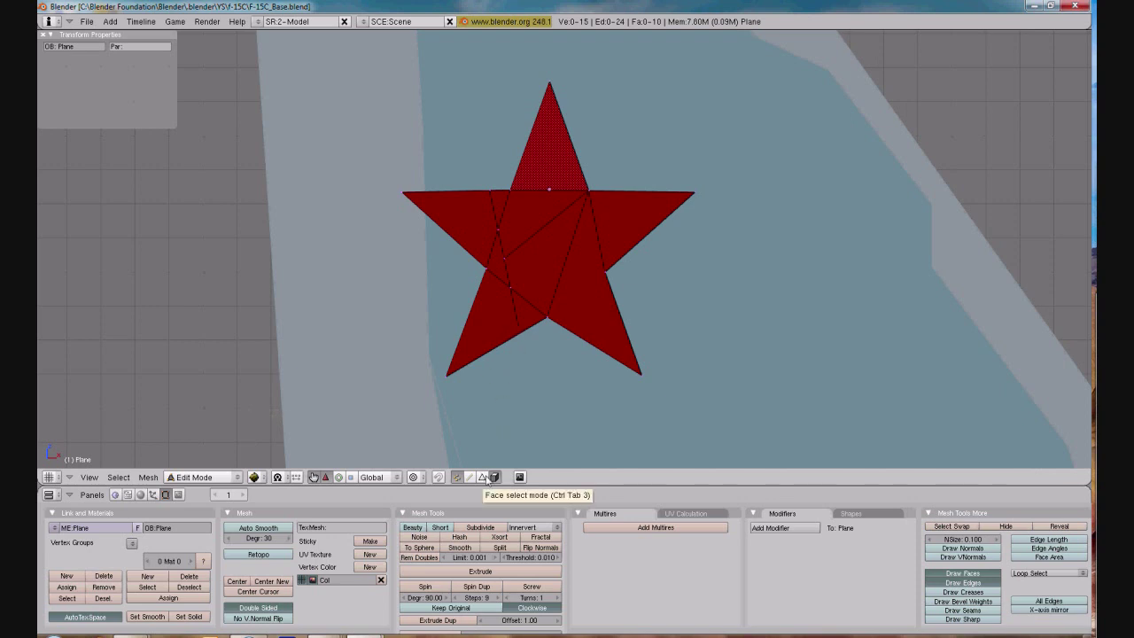
click(487, 479)
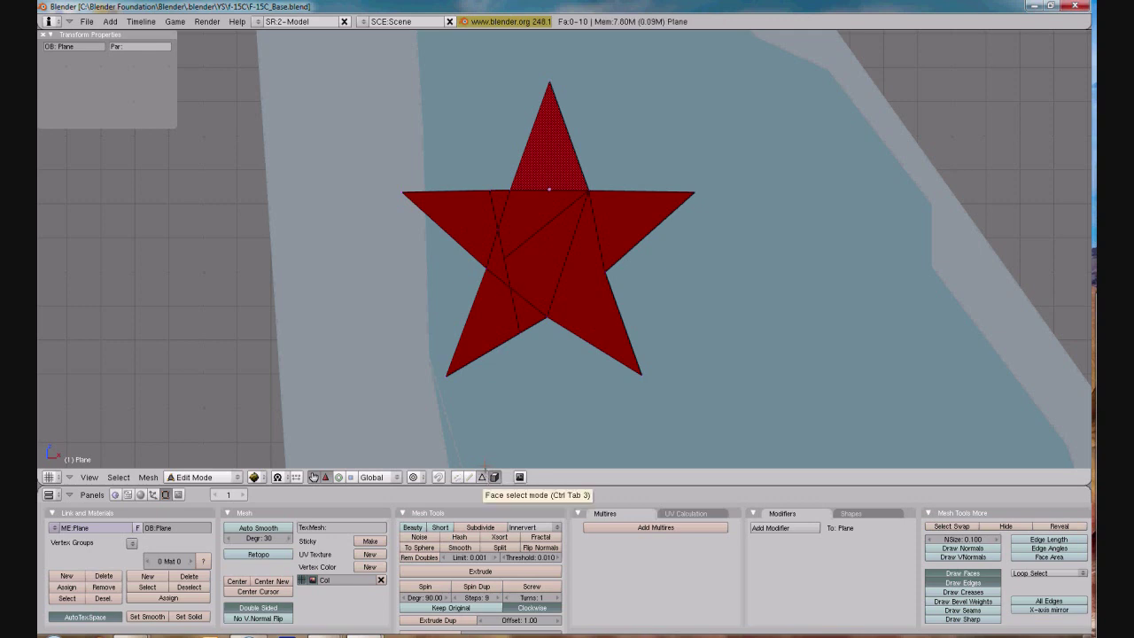
right_click(488, 307)
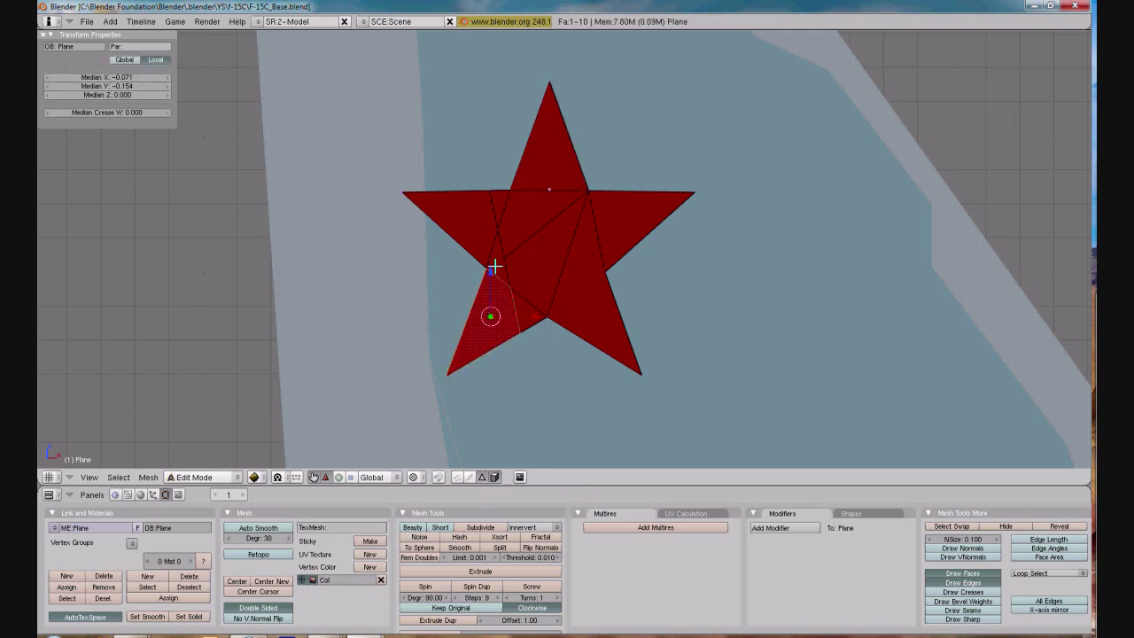
shift+right_click(494, 264)
shift+right_click(471, 232)
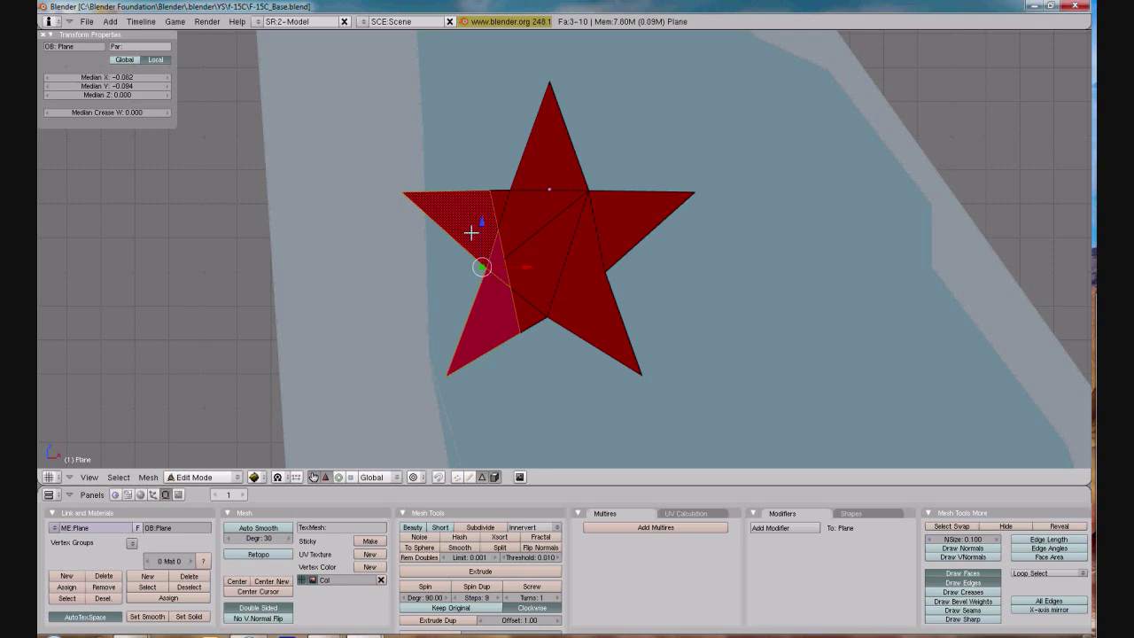
Separate the selected faces into their own object and return to Object Mode
key(p)
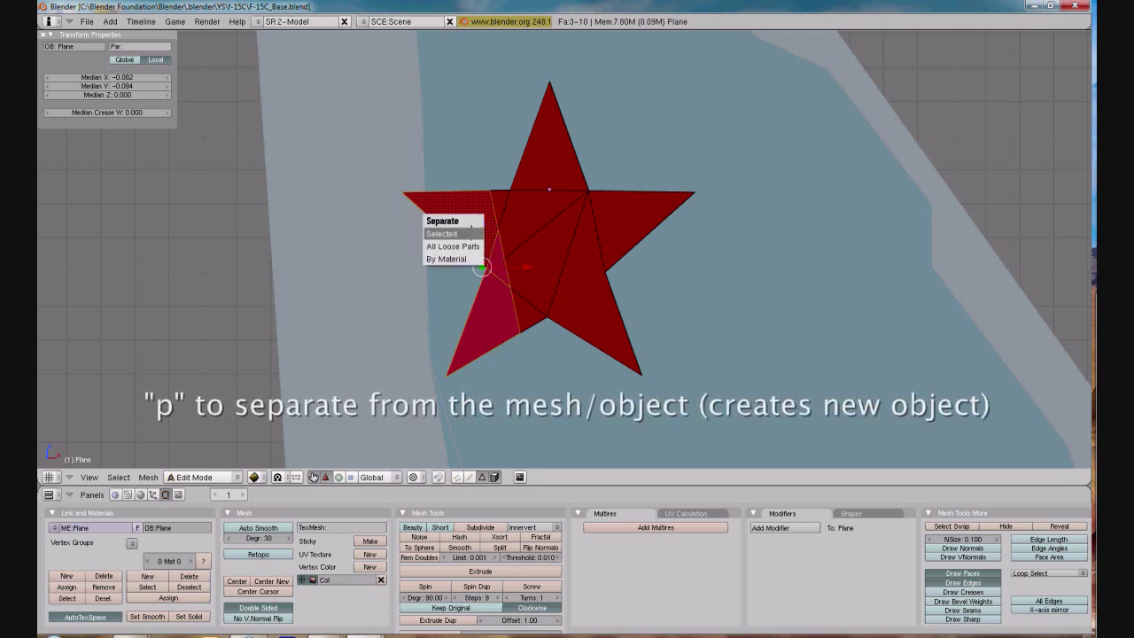
click(471, 233)
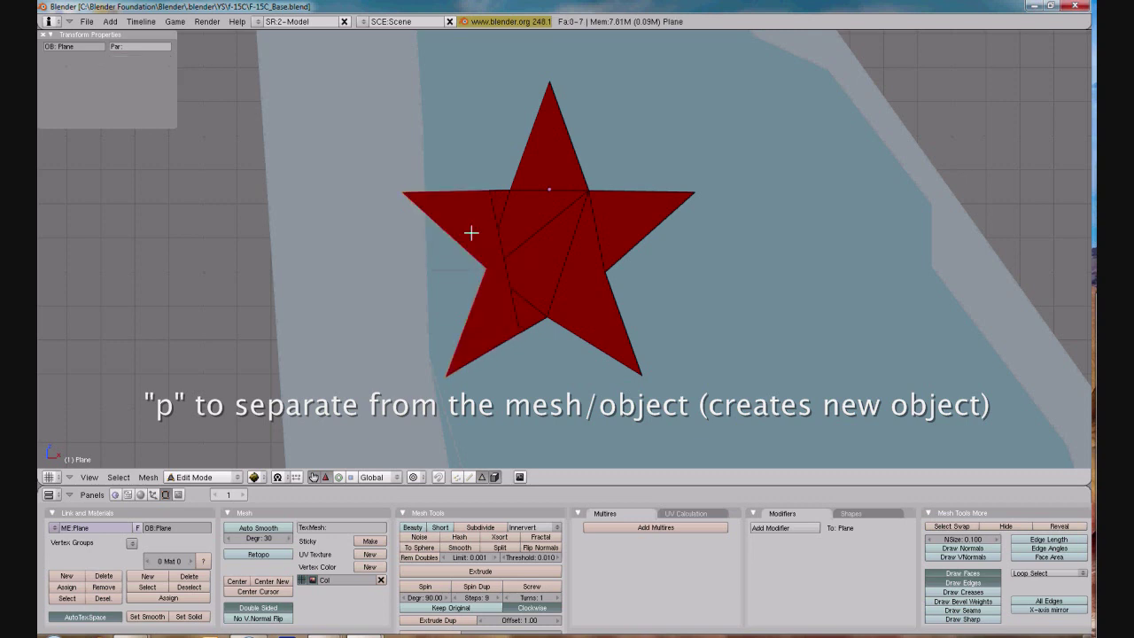
click(221, 475)
click(204, 464)
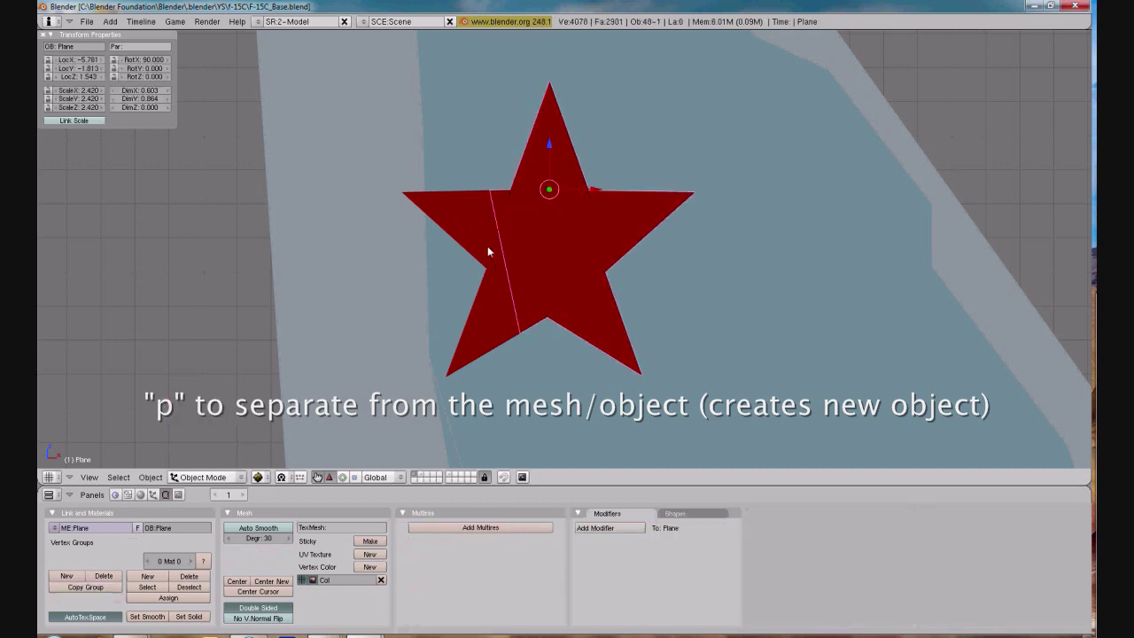
Select Plane.001 and nudge it slightly along X back into place on the fin
right_click(477, 232)
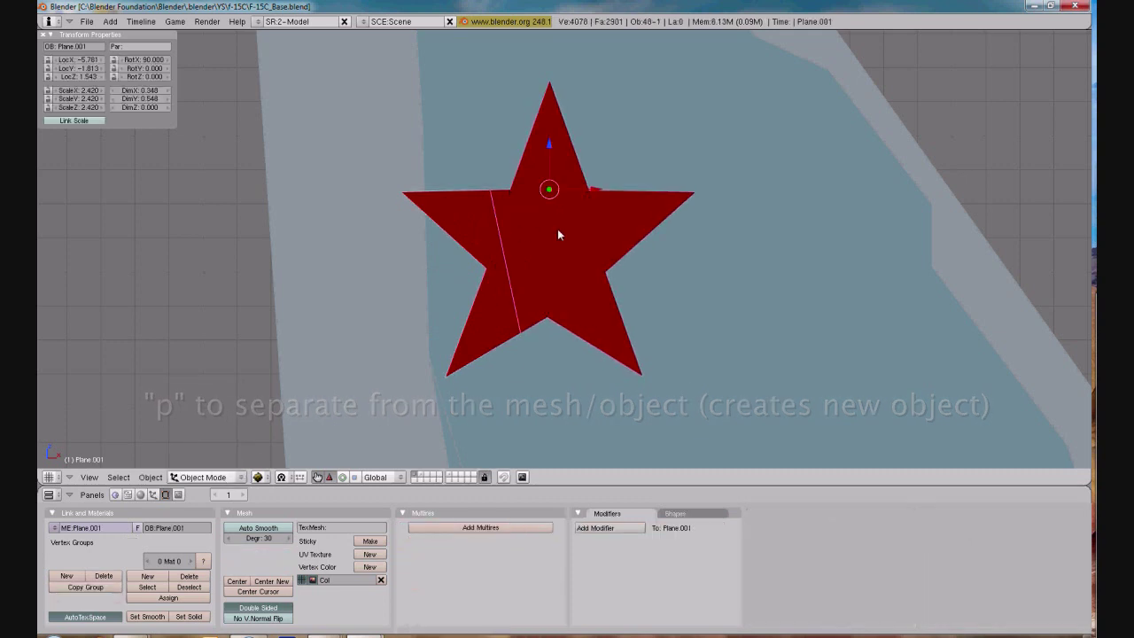
right_click(558, 232)
right_click(484, 232)
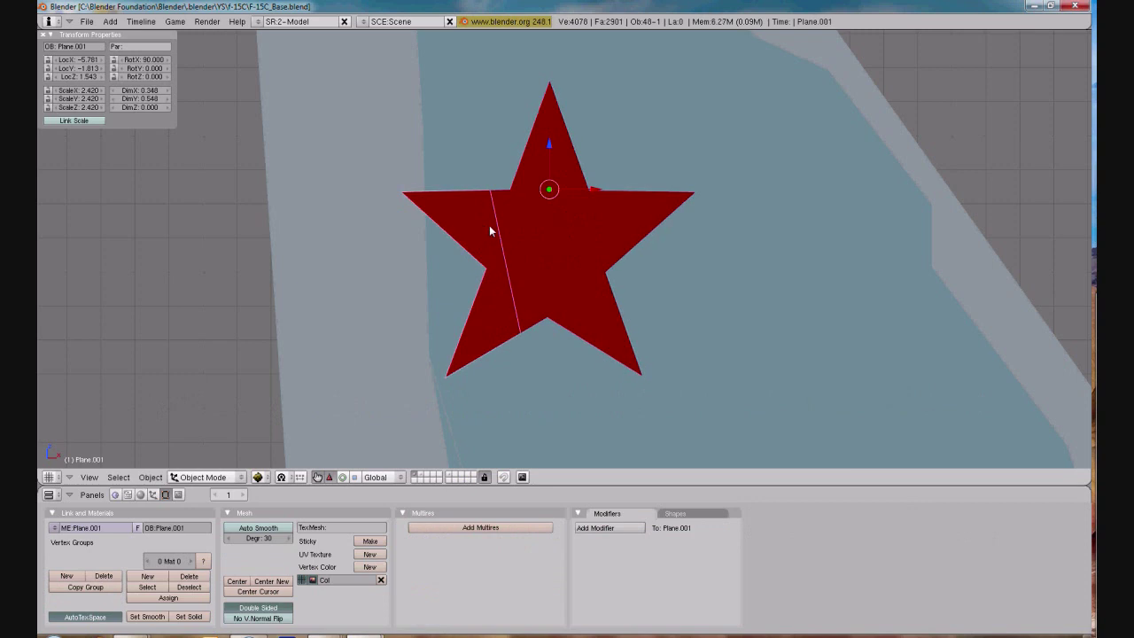
key(g)
key(x)
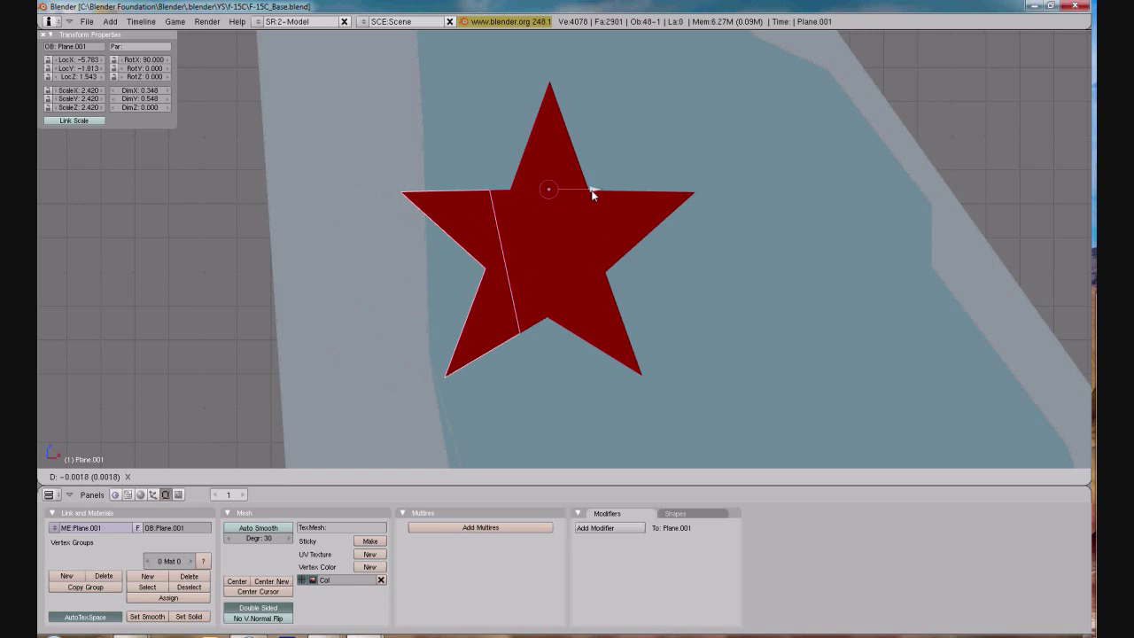
click(589, 202)
middle_drag(629, 217, 692, 304)
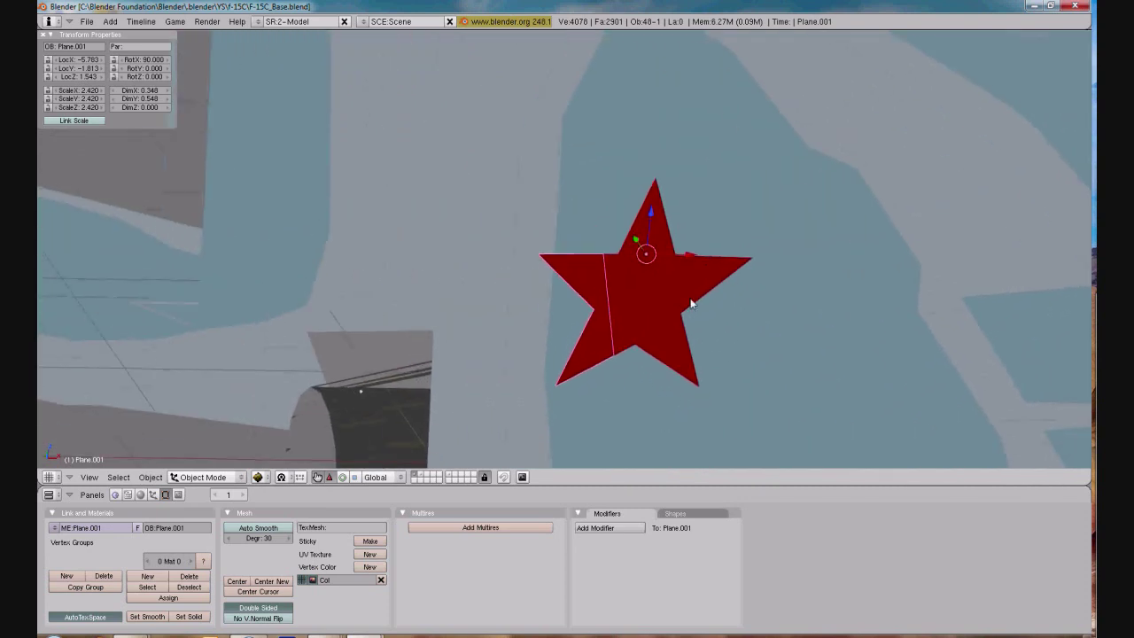
Make rudder object 3007 the parent of the star piece Plane.001
right_click(550, 309)
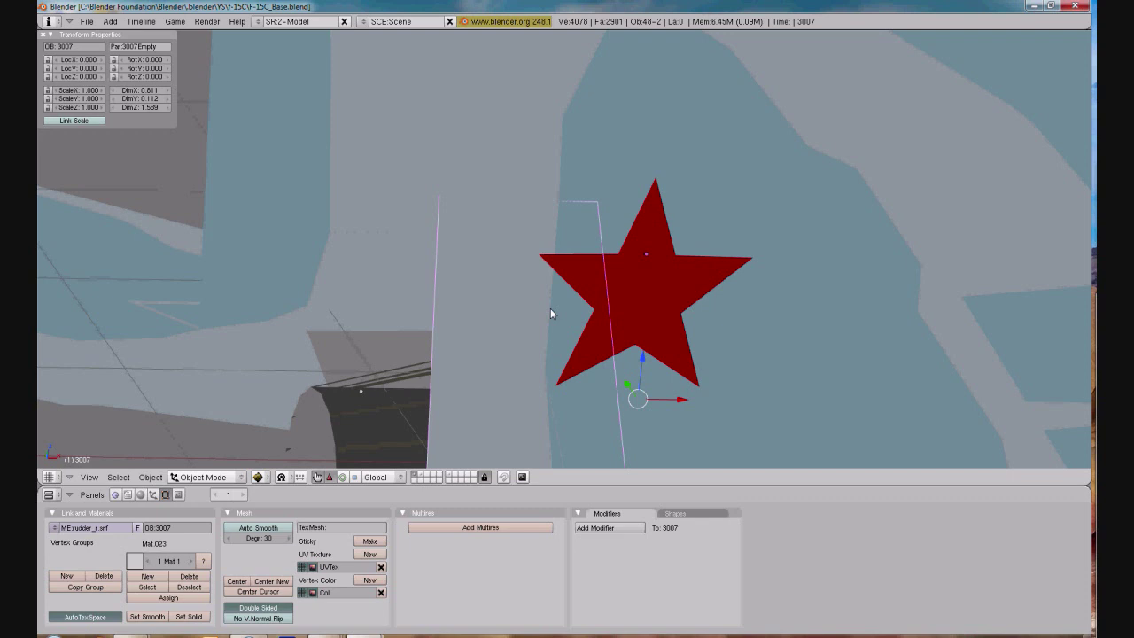
click(150, 477)
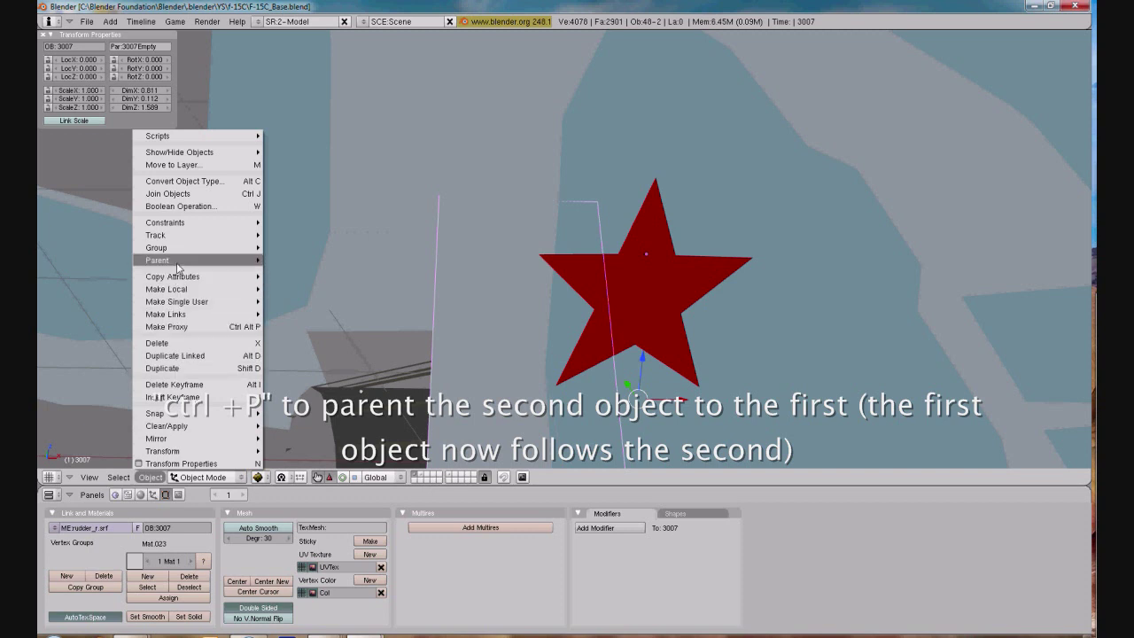
mouse_move(182, 261)
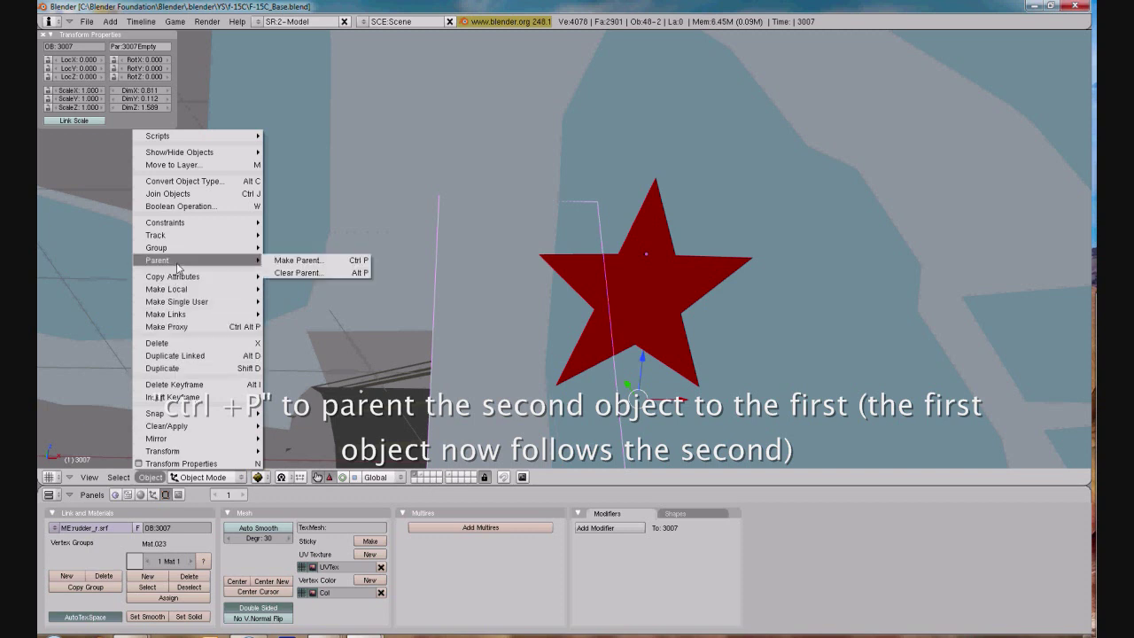
click(297, 261)
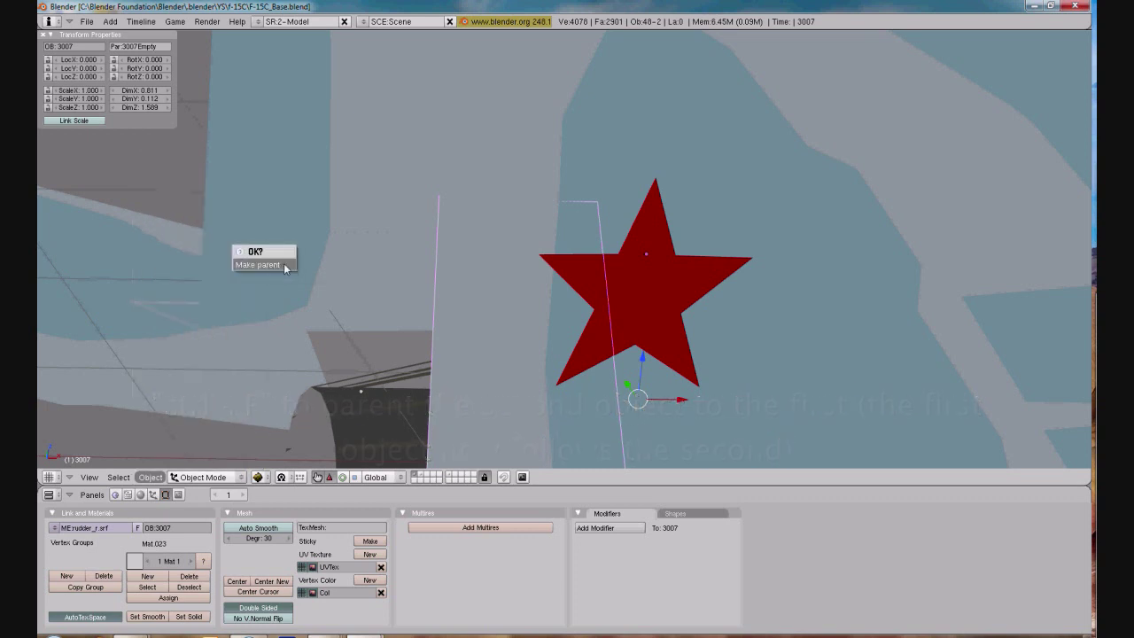
click(285, 264)
middle_drag(364, 298, 638, 292)
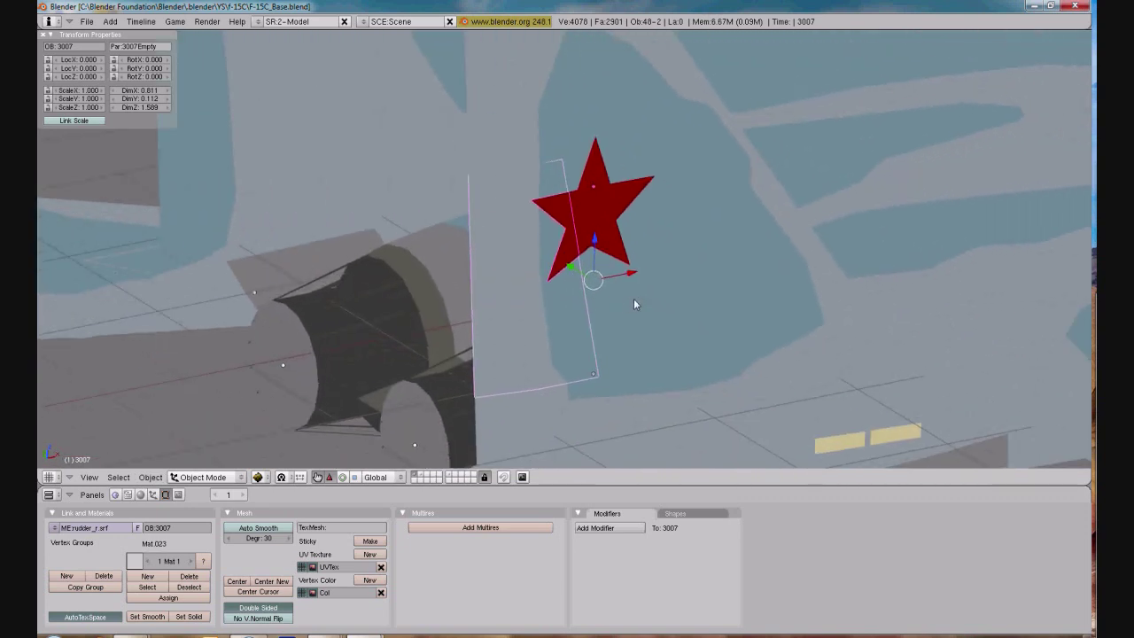
Play the animation with Alt+A, zooming in and out to watch the star piece swing with the rudder
key(alt+a)
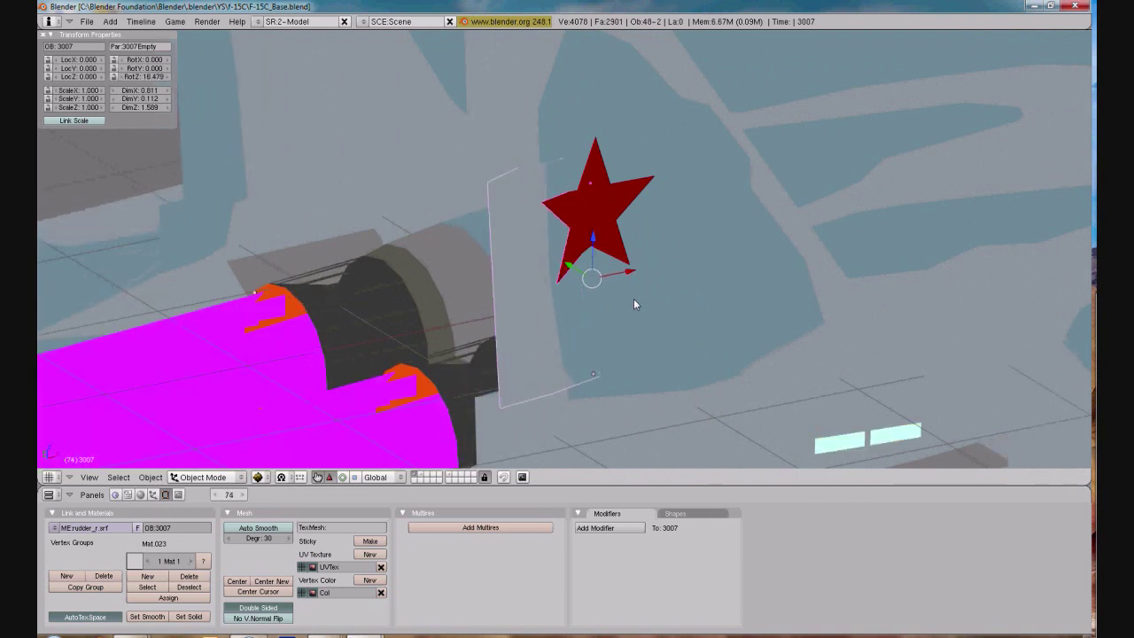
scroll(634, 298, up, 7)
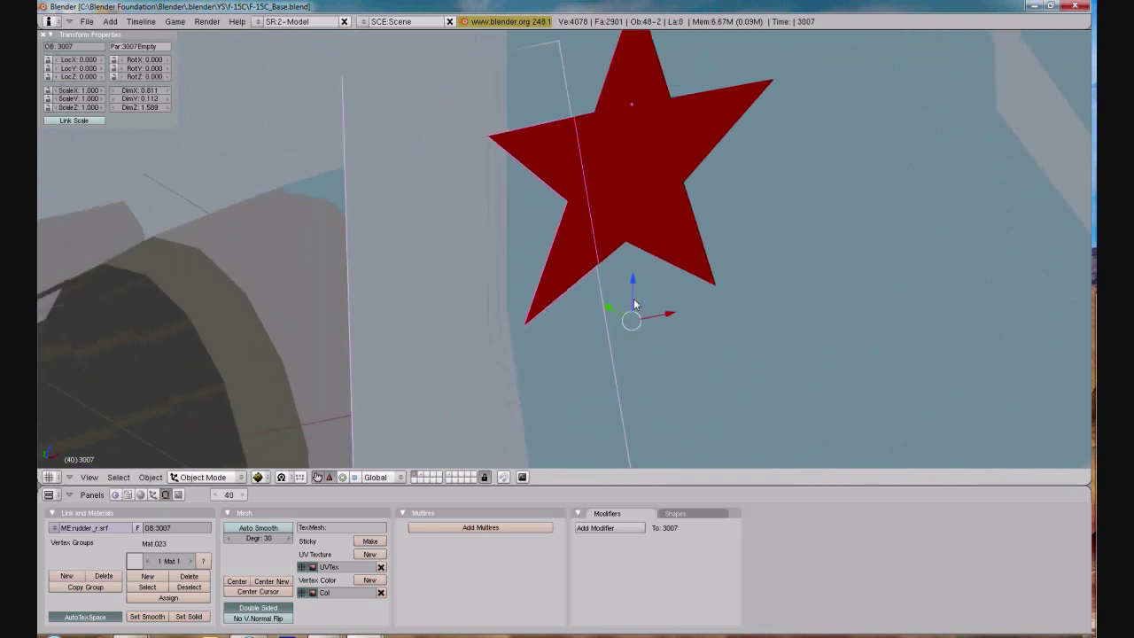
scroll(634, 303, down, 7)
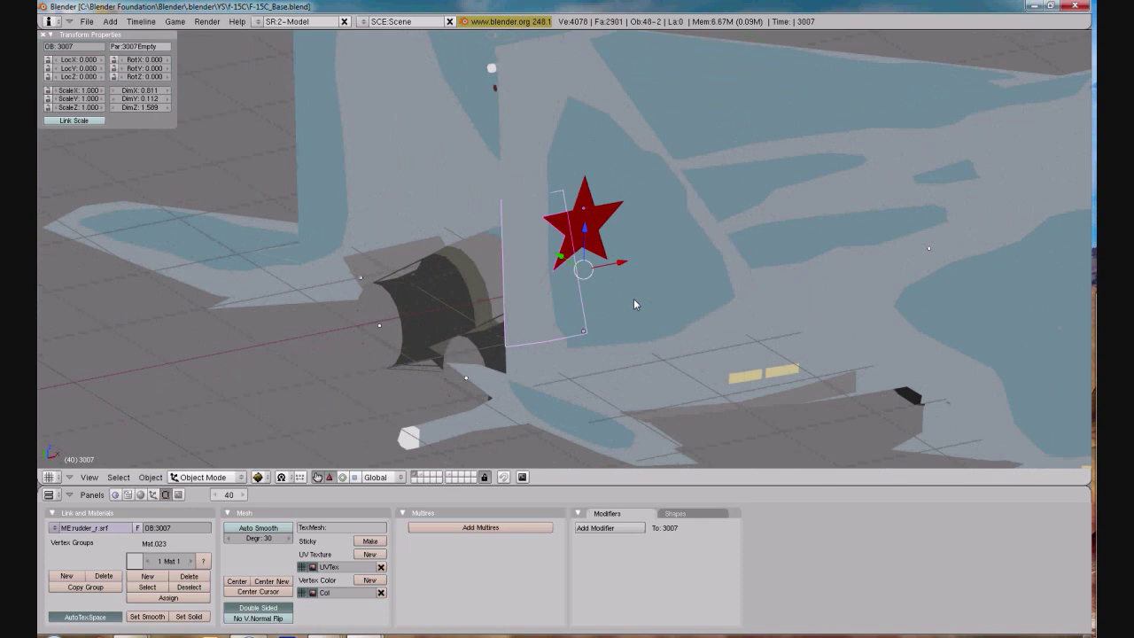